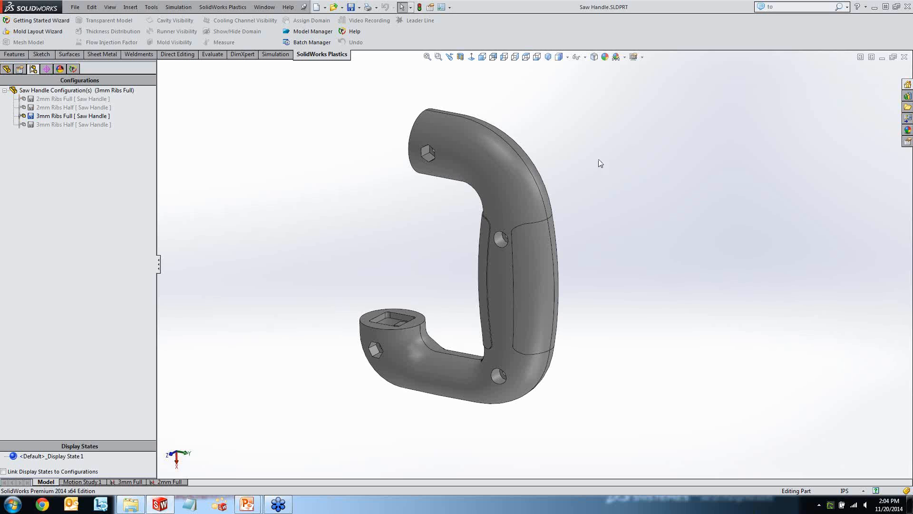
Examine the saw handle from several angles, including the flat mounting faces at its two open ends.
{"action": "middle_click_drag", "start_coordinate": [597, 162], "coordinate": [666, 164]}
{"action": "key", "text": "s"}
{"action": "left_click", "coordinate": [666, 164]}
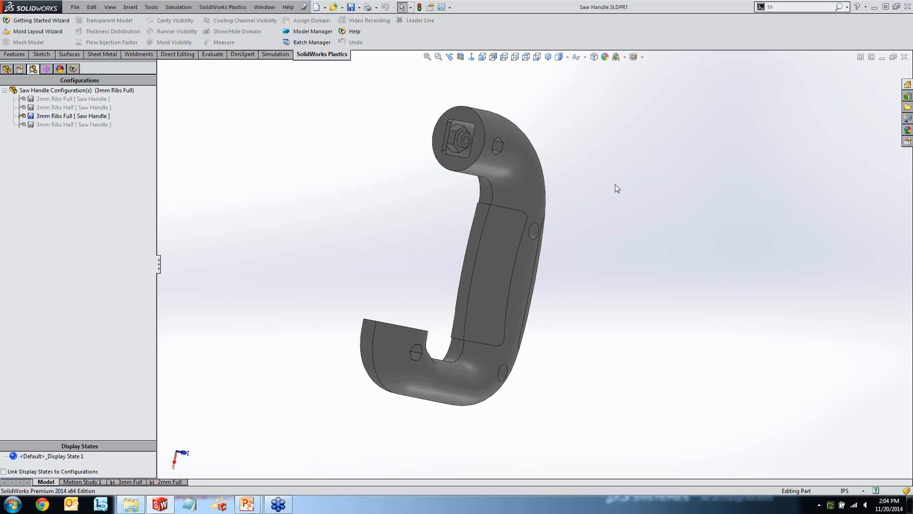
{"action": "middle_click_drag", "start_coordinate": [608, 209], "coordinate": [580, 237]}
{"action": "left_click", "coordinate": [427, 143]}
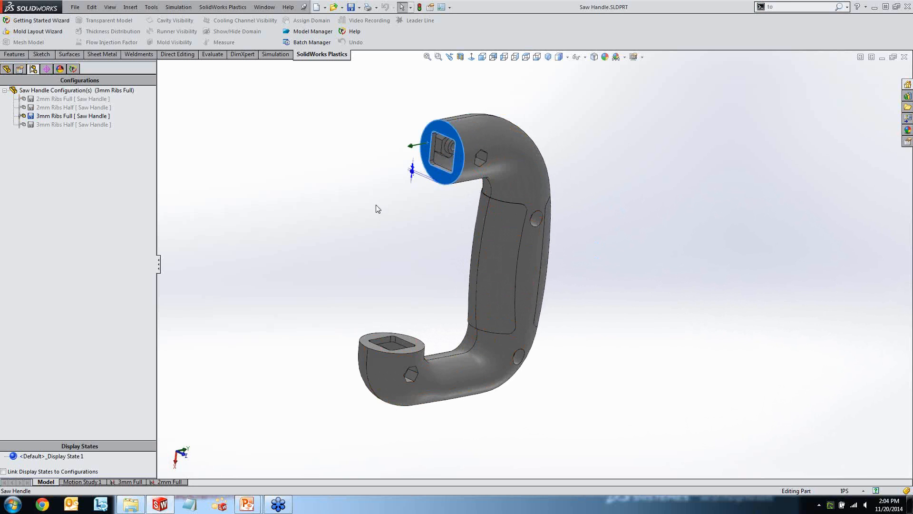
{"action": "left_click", "coordinate": [373, 336], "text": "ctrl"}
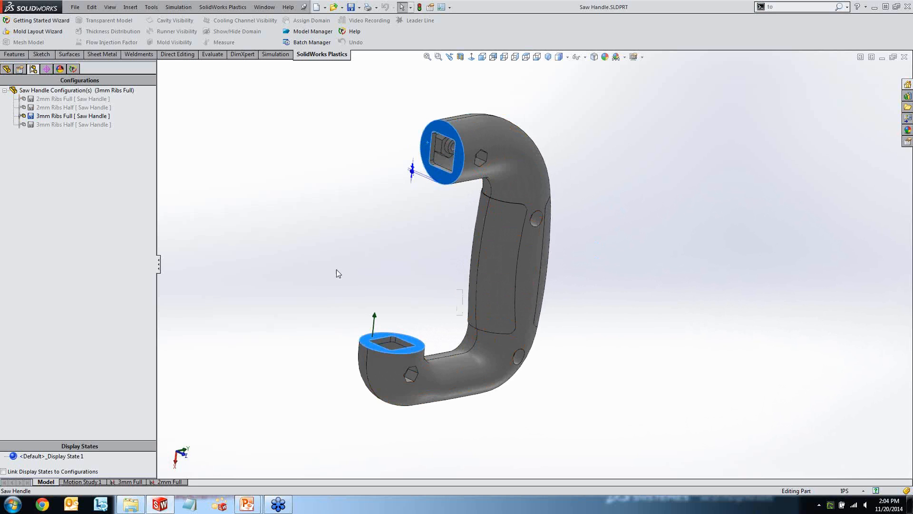
{"action": "left_click", "coordinate": [374, 242]}
{"action": "middle_click_drag", "start_coordinate": [413, 223], "coordinate": [424, 167]}
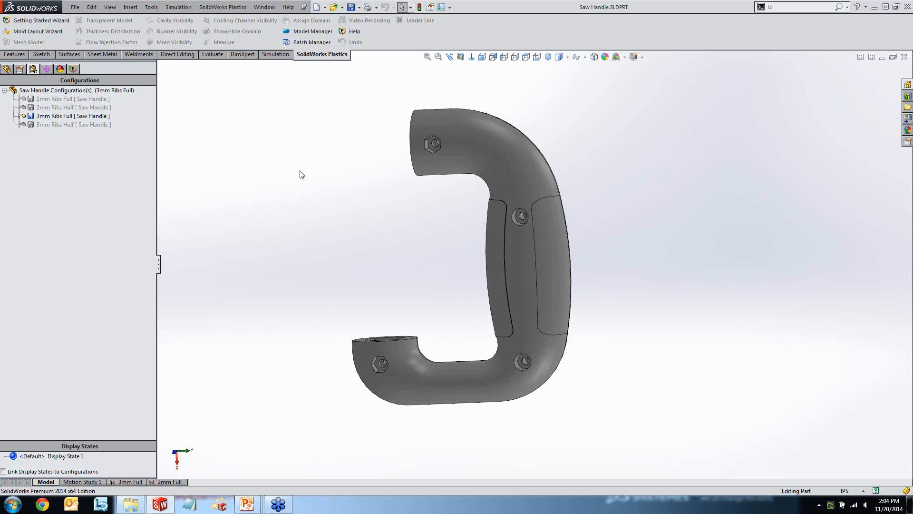
Create a static simulation study named Handle Test for the saw handle and check the material assigned to the part.
{"action": "left_click", "coordinate": [179, 7]}
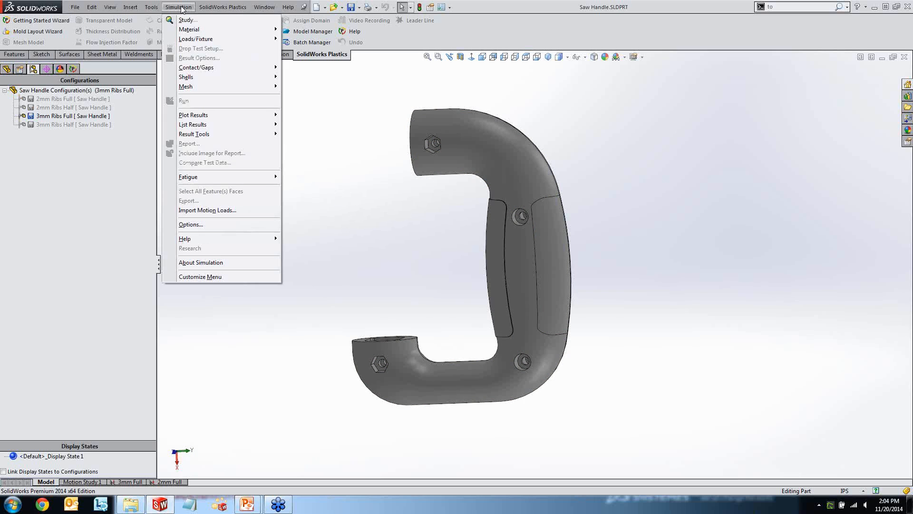
{"action": "left_click", "coordinate": [187, 20]}
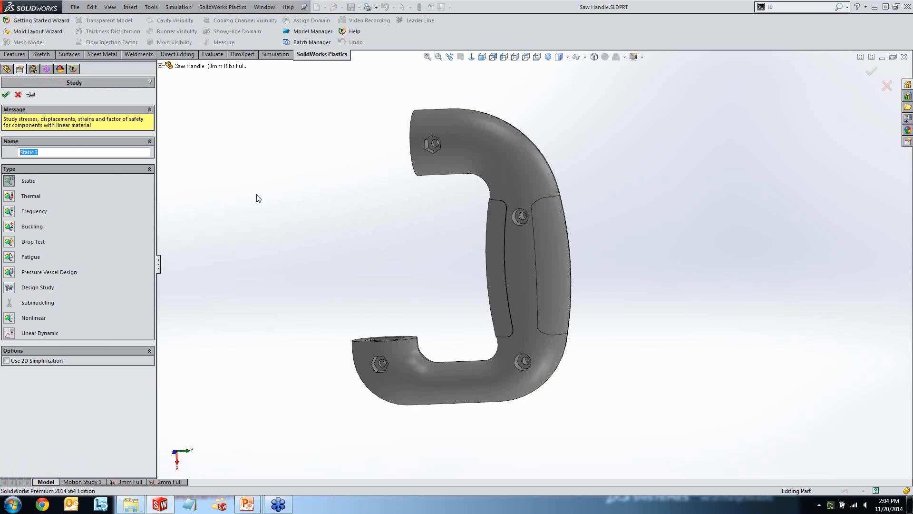
{"action": "type", "text": "Handle Test"}
{"action": "left_click", "coordinate": [6, 95]}
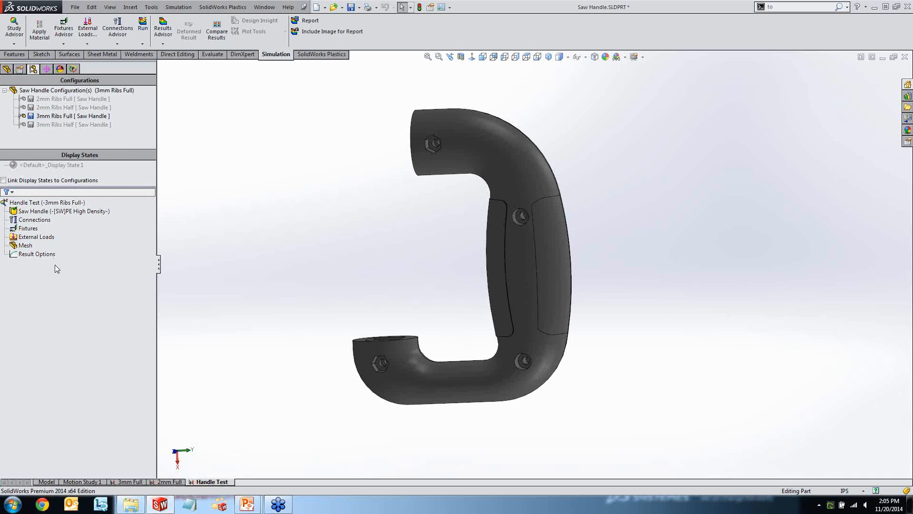
{"action": "left_click", "coordinate": [33, 212]}
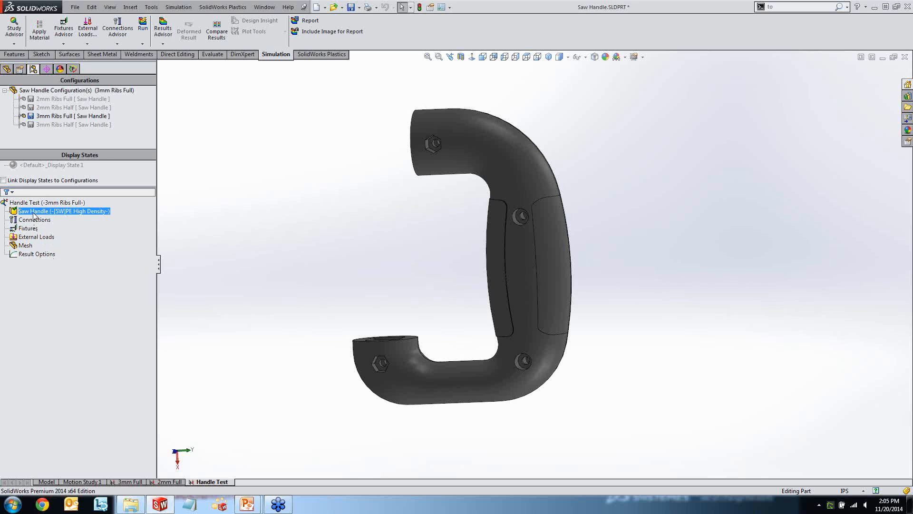
{"action": "left_click", "coordinate": [63, 216]}
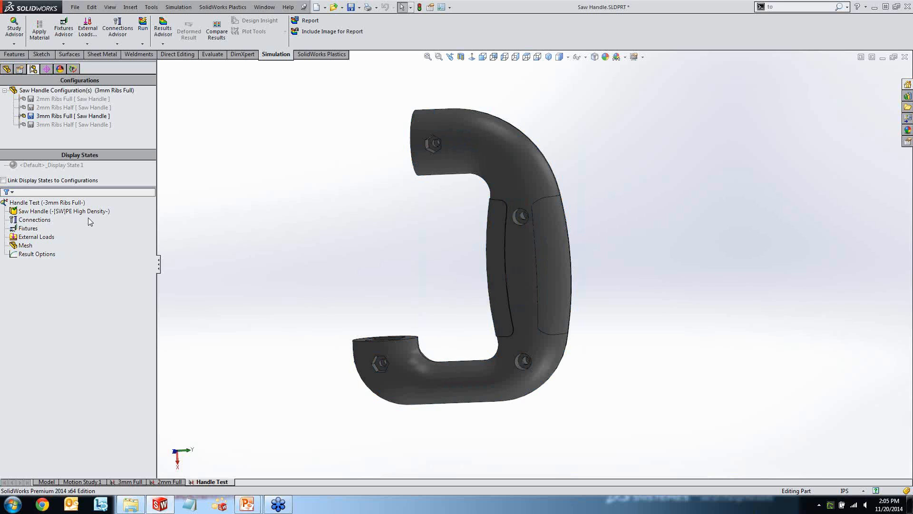
Start a Fixed Geometry fixture and select both cylindrical faces of the bolt hole in the handle's upper end.
{"action": "left_click", "coordinate": [28, 228]}
{"action": "middle_click_drag", "start_coordinate": [224, 228], "coordinate": [275, 261]}
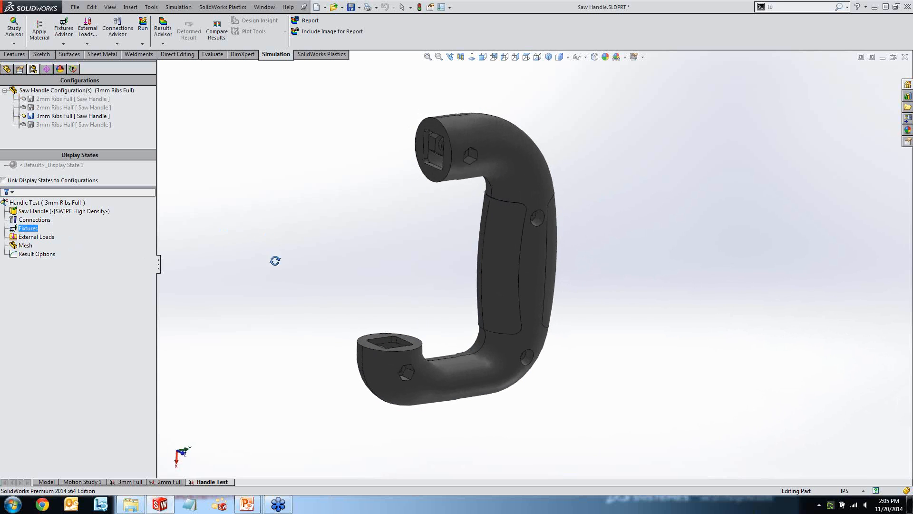
{"action": "right_click", "coordinate": [30, 229]}
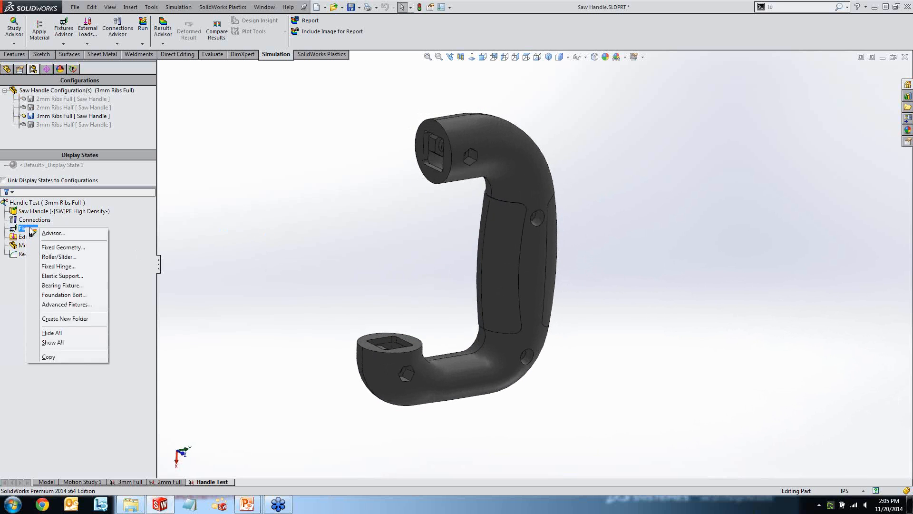
{"action": "left_click", "coordinate": [62, 248]}
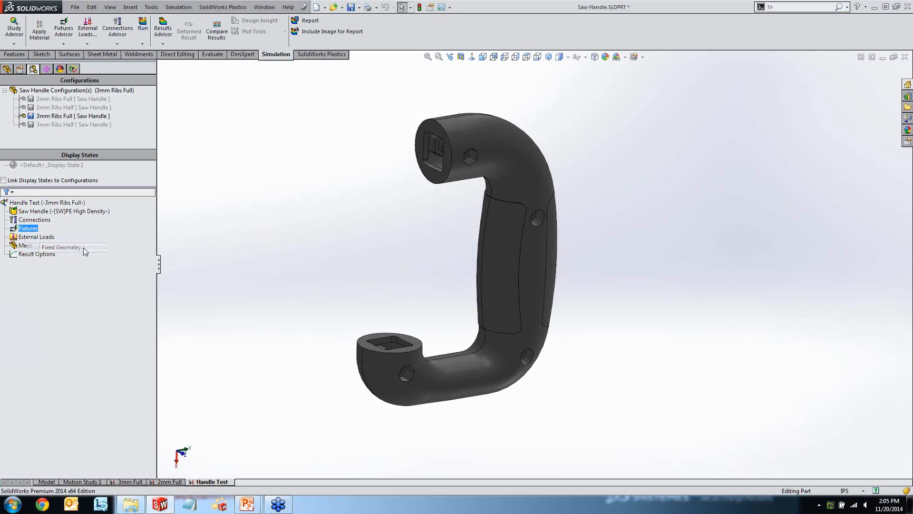
{"action": "scroll", "coordinate": [471, 164], "scroll_direction": "down", "scroll_amount": 6}
{"action": "middle_click_drag", "start_coordinate": [460, 179], "coordinate": [413, 148]}
{"action": "scroll", "coordinate": [521, 210], "scroll_direction": "down", "scroll_amount": 5}
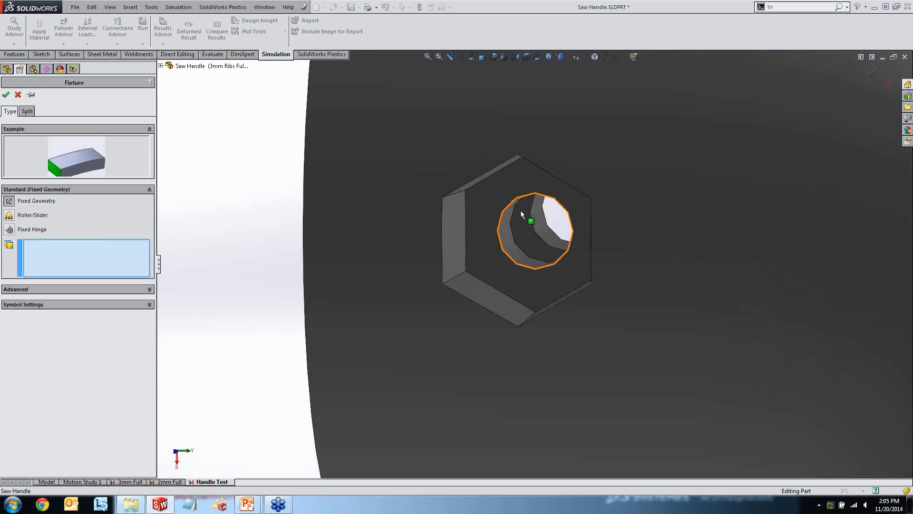
{"action": "left_click", "coordinate": [535, 220]}
{"action": "left_click", "coordinate": [507, 237]}
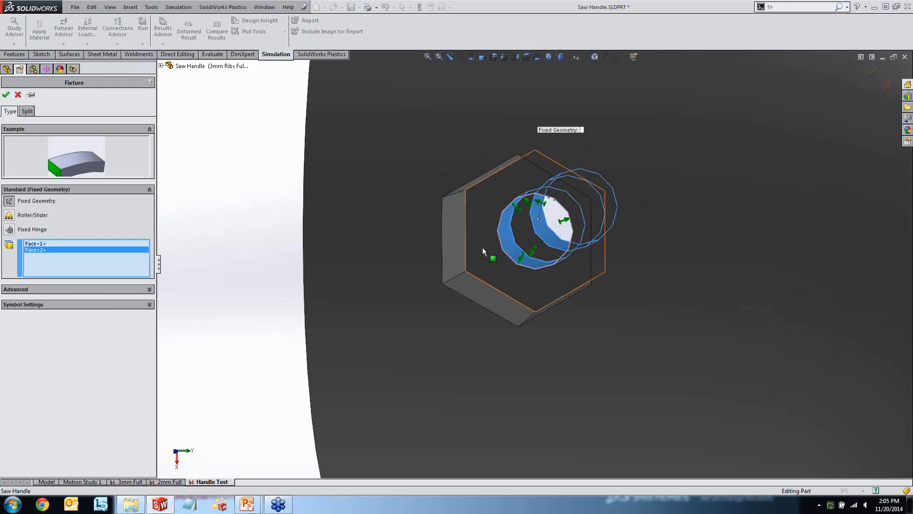
Add both cylindrical faces of the lower end's bolt hole to the fixed fixture and apply it, keeping the fixture command open.
{"action": "scroll", "coordinate": [468, 260], "scroll_direction": "up", "scroll_amount": 7}
{"action": "middle_click_drag", "start_coordinate": [416, 354], "coordinate": [365, 98], "text": "ctrl"}
{"action": "scroll", "coordinate": [343, 285], "scroll_direction": "up", "scroll_amount": 1}
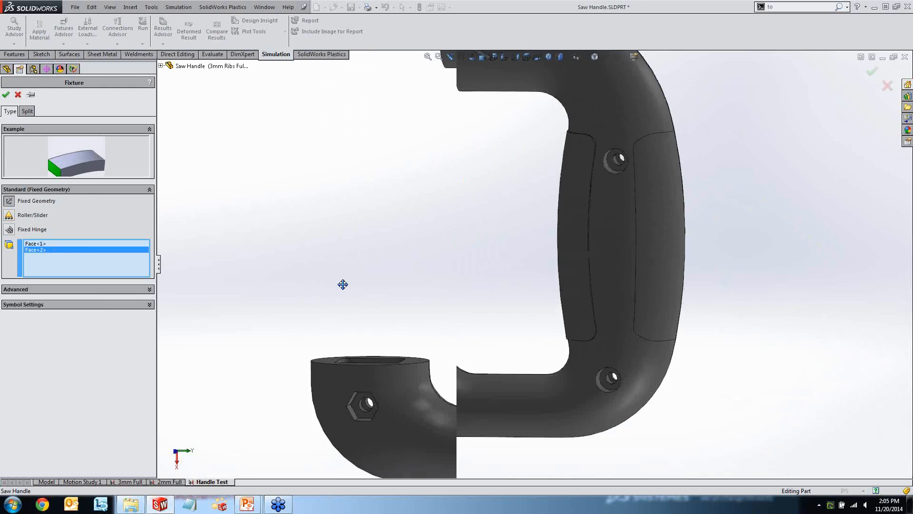
{"action": "scroll", "coordinate": [402, 349], "scroll_direction": "down", "scroll_amount": 7}
{"action": "scroll", "coordinate": [465, 306], "scroll_direction": "down", "scroll_amount": 3}
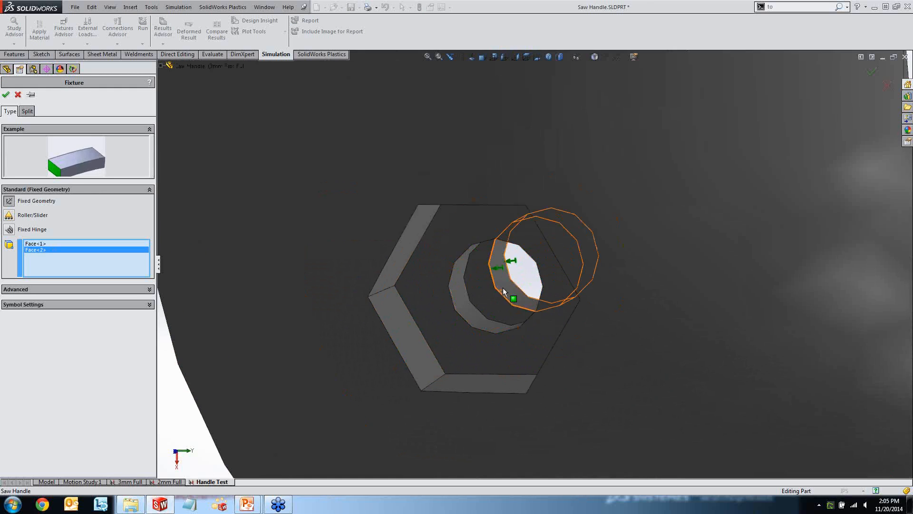
{"action": "left_click", "coordinate": [503, 287]}
{"action": "left_click", "coordinate": [466, 296]}
{"action": "key", "text": "f"}
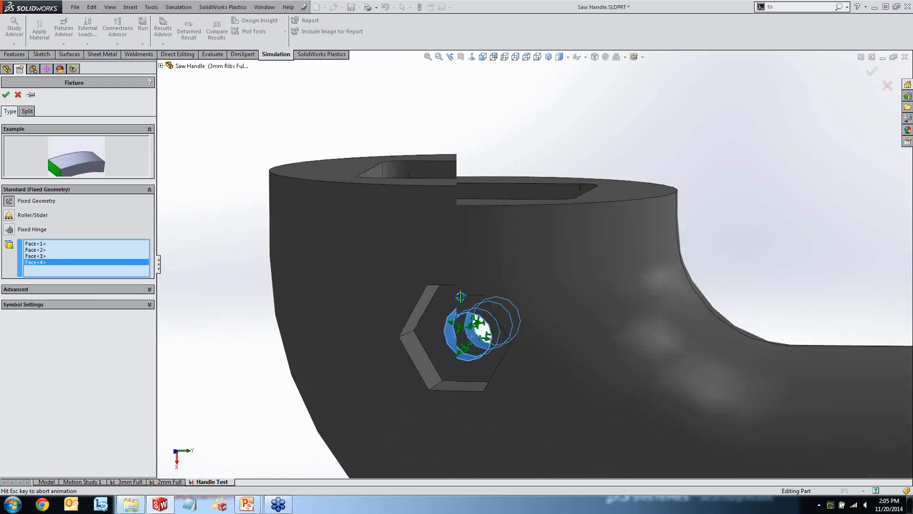
{"action": "mouse_move", "coordinate": [429, 235]}
{"action": "middle_mouse_down"}
{"action": "mouse_move", "coordinate": [414, 206]}
{"action": "mouse_move", "coordinate": [469, 212]}
{"action": "mouse_move", "coordinate": [428, 213]}
{"action": "mouse_move", "coordinate": [419, 224]}
{"action": "mouse_move", "coordinate": [443, 236]}
{"action": "middle_mouse_up"}
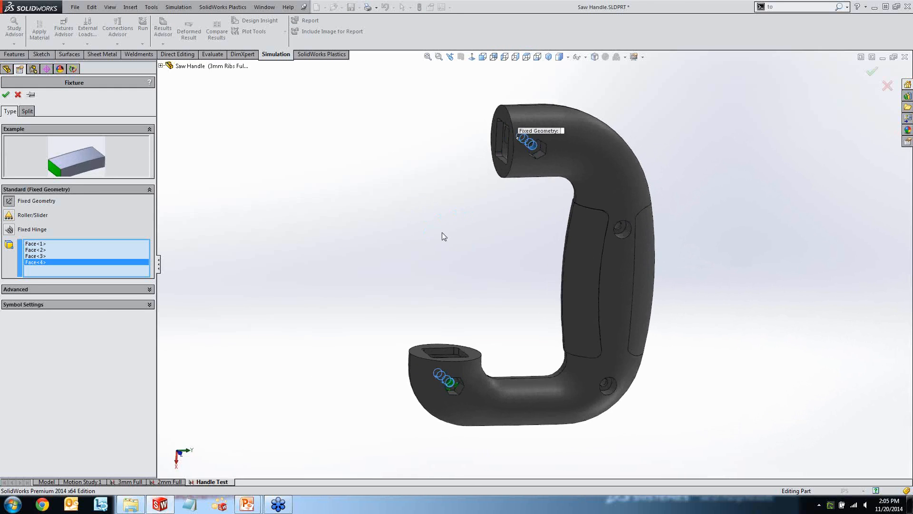
{"action": "left_click", "coordinate": [32, 95]}
{"action": "left_click", "coordinate": [6, 95]}
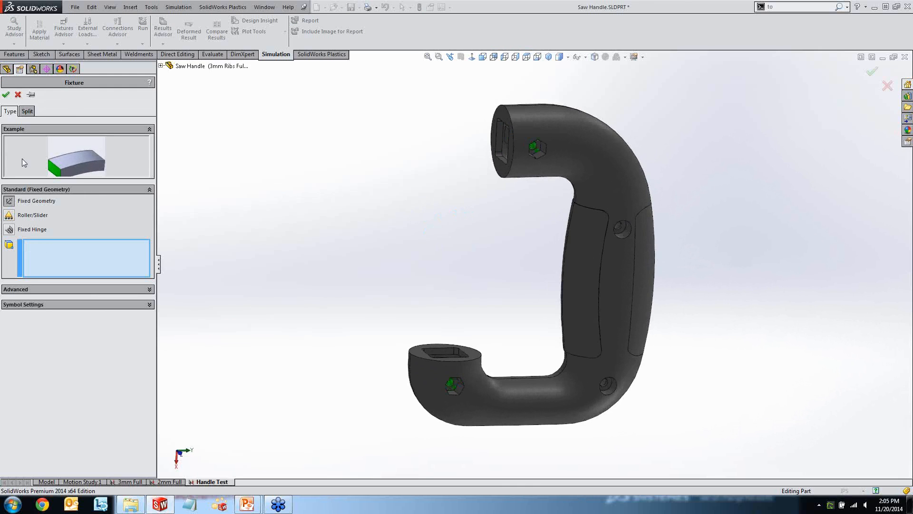
Apply a Roller/Slider fixture to the flat end faces at the handle's lower and upper openings.
{"action": "scroll", "coordinate": [453, 337], "scroll_direction": "down", "scroll_amount": 6}
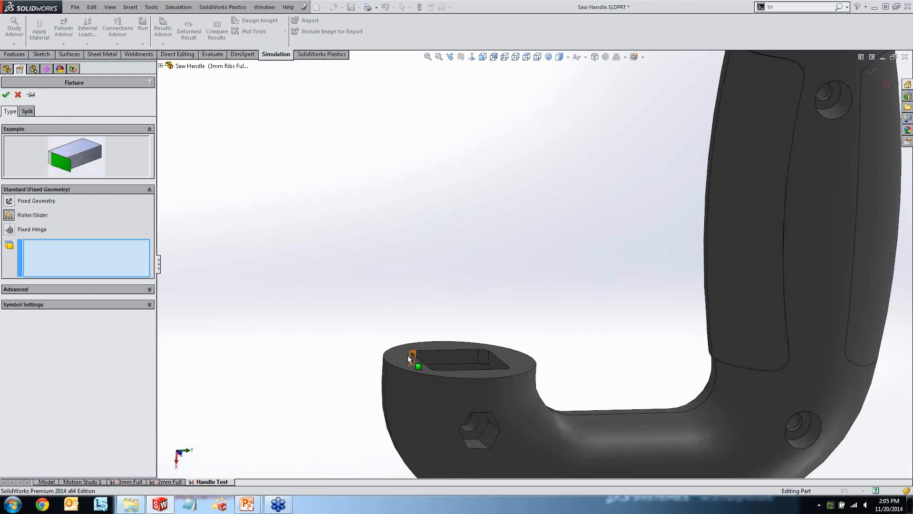
{"action": "left_click", "coordinate": [408, 355]}
{"action": "scroll", "coordinate": [526, 163], "scroll_direction": "up", "scroll_amount": 4}
{"action": "middle_click_drag", "start_coordinate": [525, 163], "coordinate": [548, 141]}
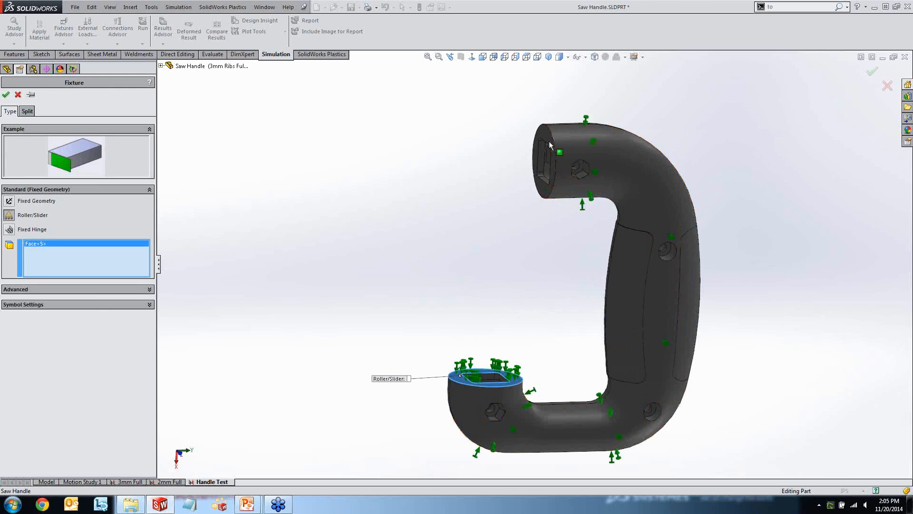
{"action": "left_click", "coordinate": [543, 161]}
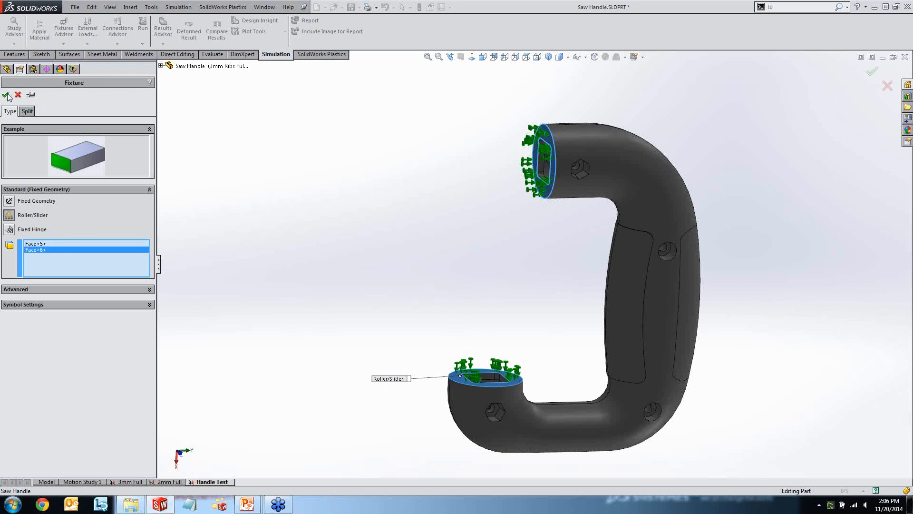
{"action": "key", "text": "Return"}
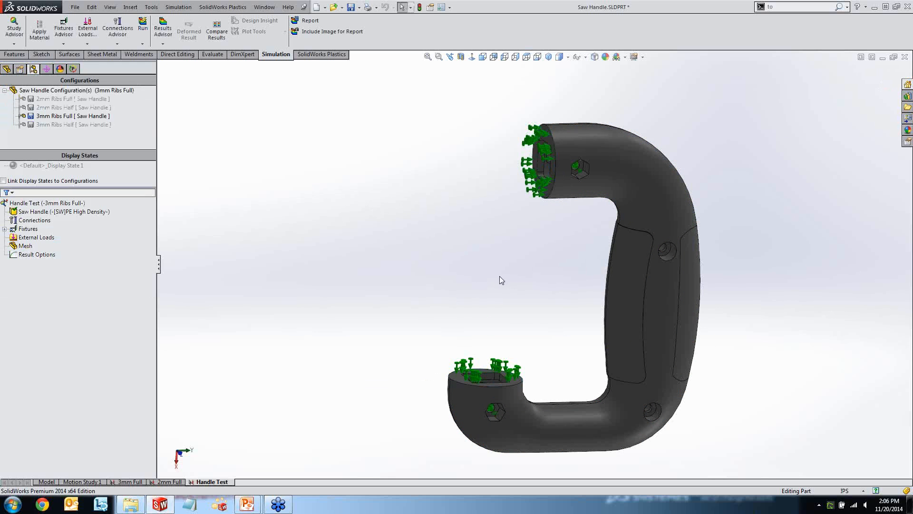
Start a Force load and select the four split grip faces around the handle's vertical section.
{"action": "middle_click_drag", "start_coordinate": [510, 268], "coordinate": [518, 252]}
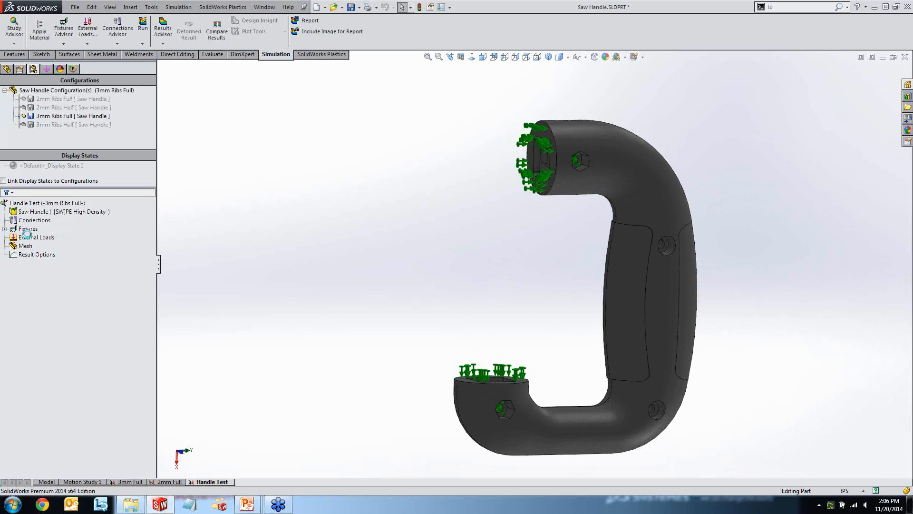
{"action": "right_click", "coordinate": [32, 238]}
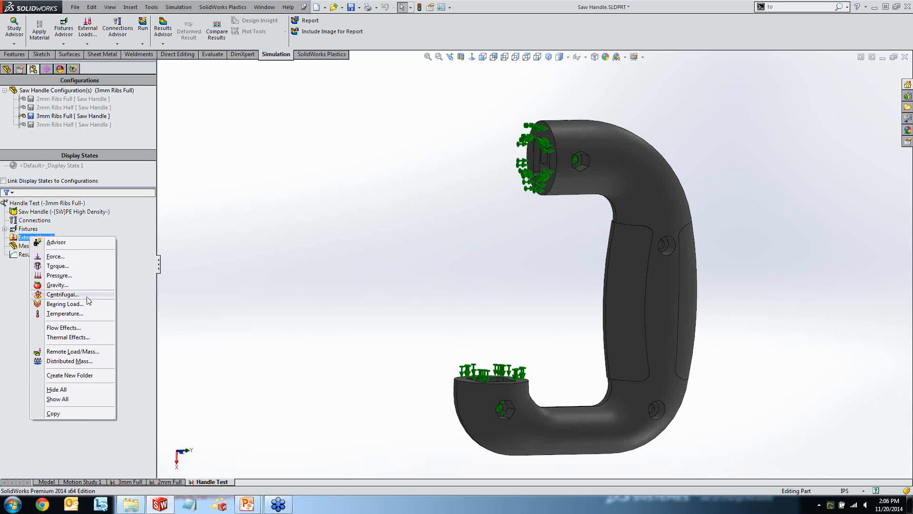
{"action": "left_click", "coordinate": [72, 259]}
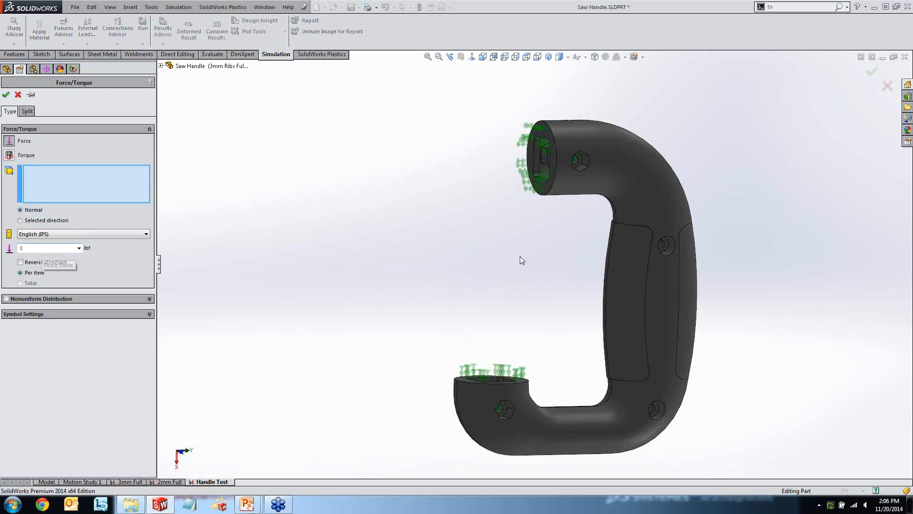
{"action": "left_click", "coordinate": [625, 266]}
{"action": "middle_click_drag", "start_coordinate": [581, 261], "coordinate": [641, 258]}
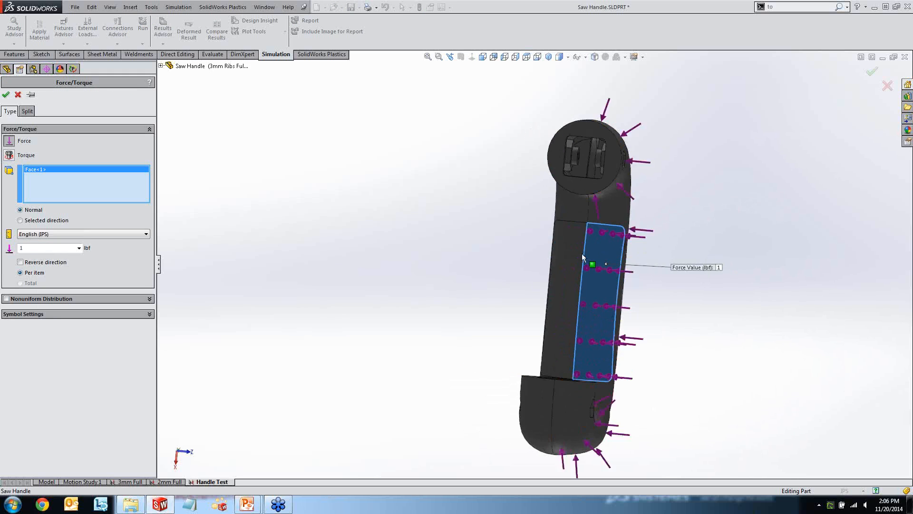
{"action": "left_click", "coordinate": [566, 250]}
{"action": "middle_click_drag", "start_coordinate": [524, 244], "coordinate": [357, 228]}
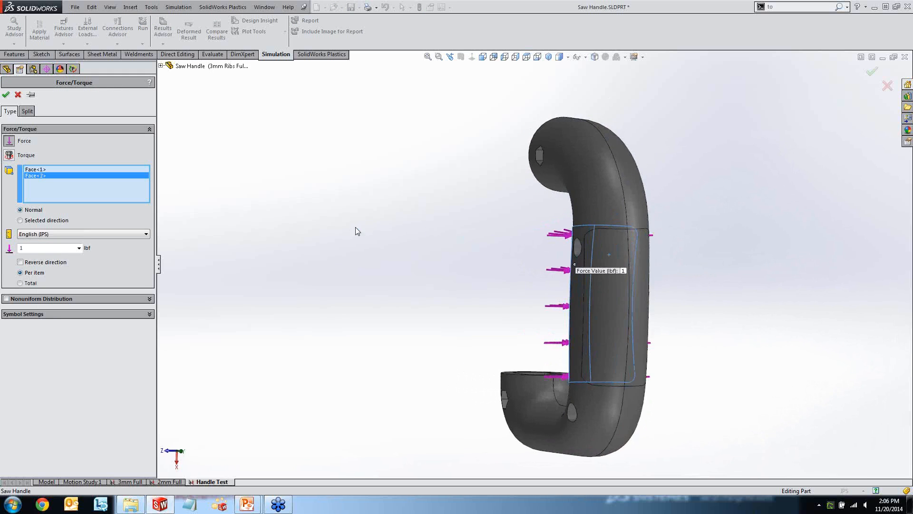
{"action": "left_click", "coordinate": [621, 253]}
{"action": "left_click", "coordinate": [599, 260]}
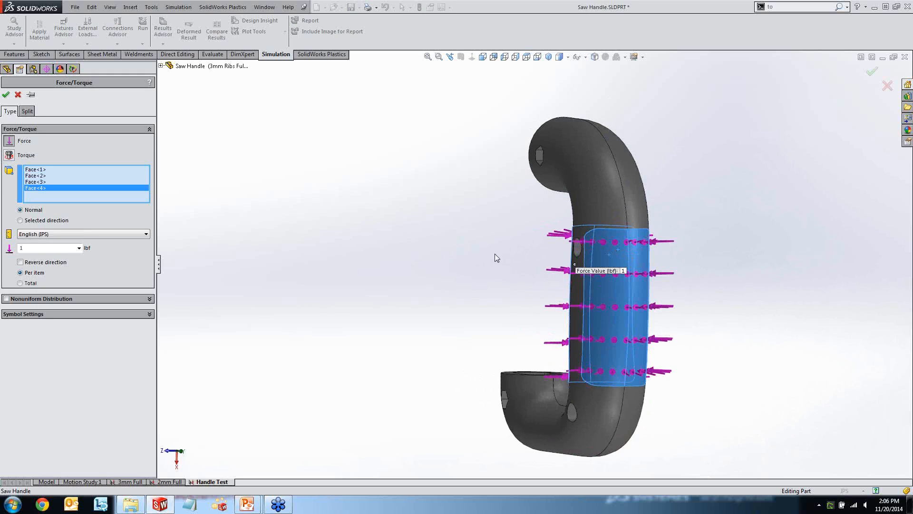
{"action": "middle_click_drag", "start_coordinate": [504, 257], "coordinate": [418, 220]}
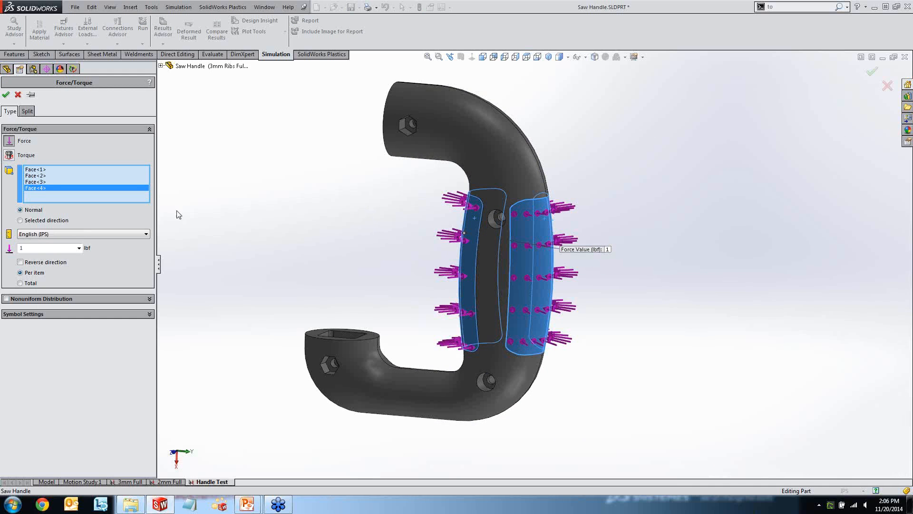
Set the force direction relative to the Right Plane, with 50 lbf per item acting normal to that plane.
{"action": "left_click", "coordinate": [22, 220]}
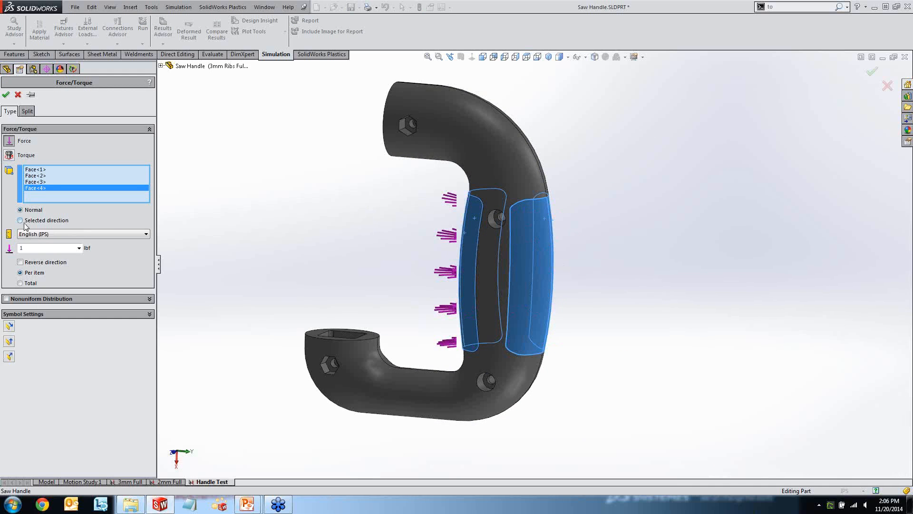
{"action": "left_click", "coordinate": [161, 66]}
{"action": "left_click", "coordinate": [198, 125]}
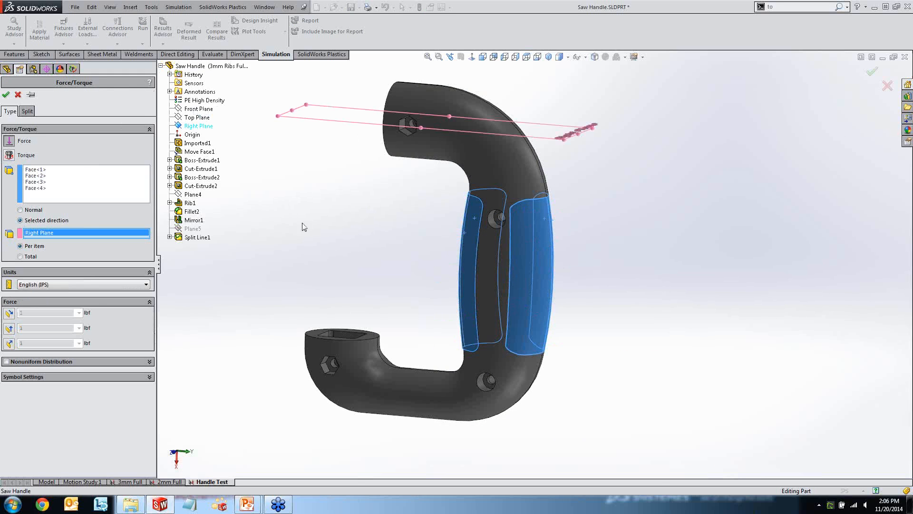
{"action": "left_click", "coordinate": [9, 343]}
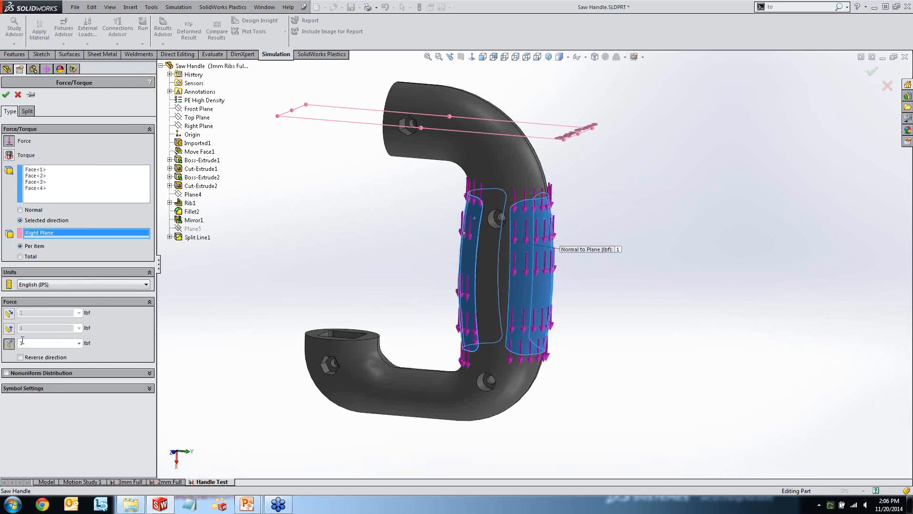
{"action": "double_click", "coordinate": [35, 341]}
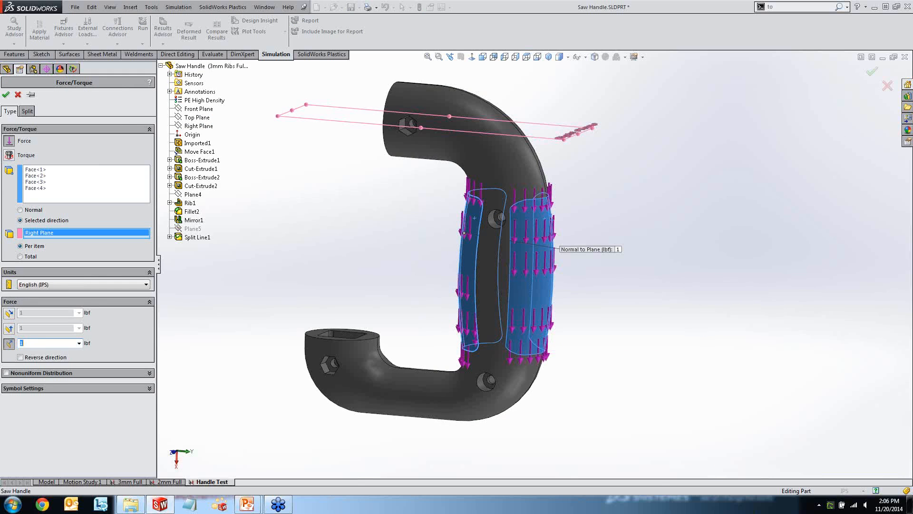
{"action": "type", "text": "50"}
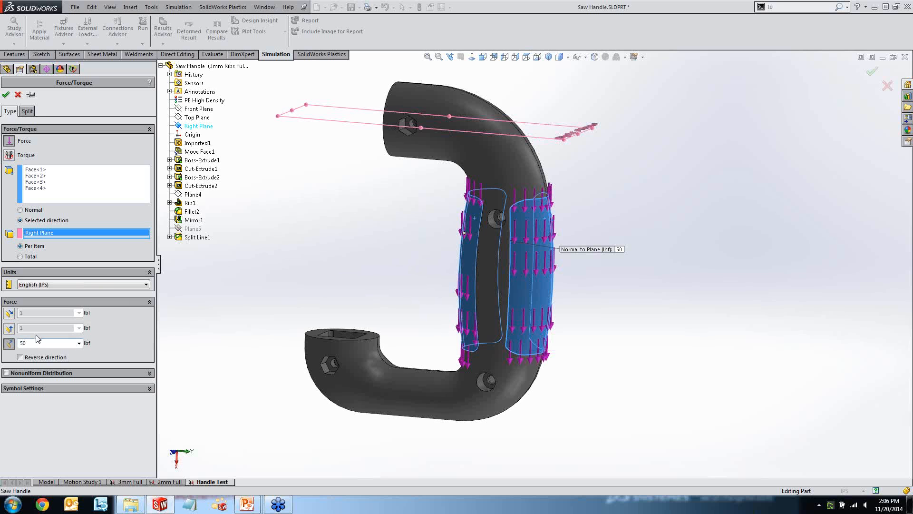
Apply the force load to the grip faces and run the Handle Test study.
{"action": "left_click", "coordinate": [6, 95]}
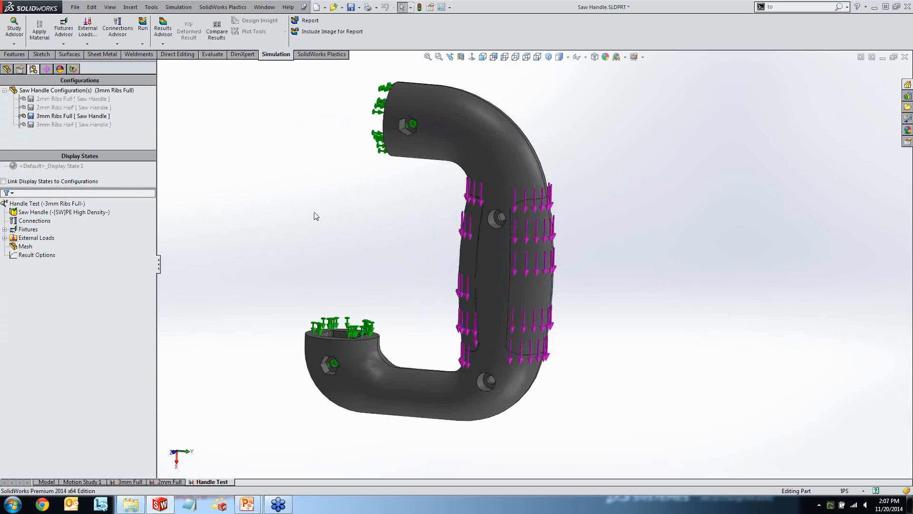
{"action": "mouse_move", "coordinate": [314, 216]}
{"action": "middle_mouse_down"}
{"action": "mouse_move", "coordinate": [352, 207]}
{"action": "mouse_move", "coordinate": [396, 220]}
{"action": "mouse_move", "coordinate": [321, 220]}
{"action": "middle_mouse_up"}
{"action": "scroll", "coordinate": [329, 215], "scroll_direction": "up", "scroll_amount": 2}
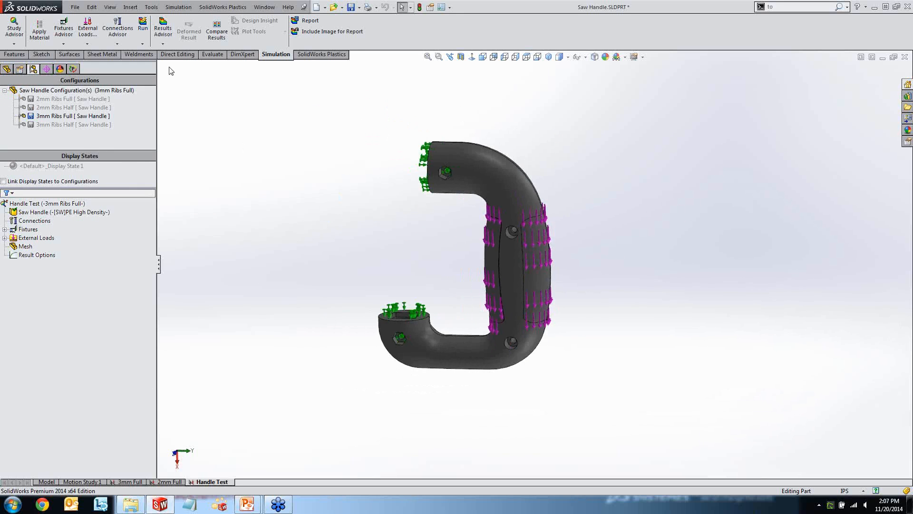
{"action": "left_click", "coordinate": [143, 27]}
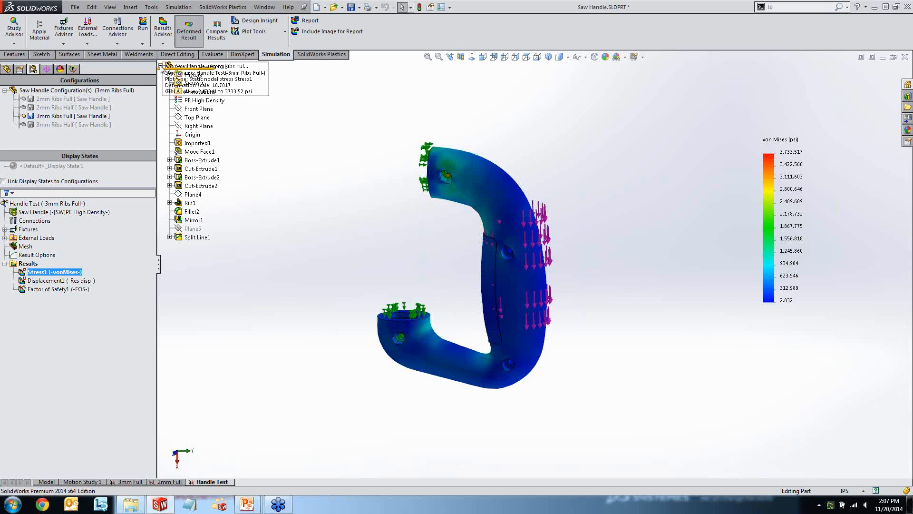
Review the von Mises stress and displacement plots around the handle, and hide the displacement plot.
{"action": "left_click_drag", "start_coordinate": [265, 91], "coordinate": [364, 102]}
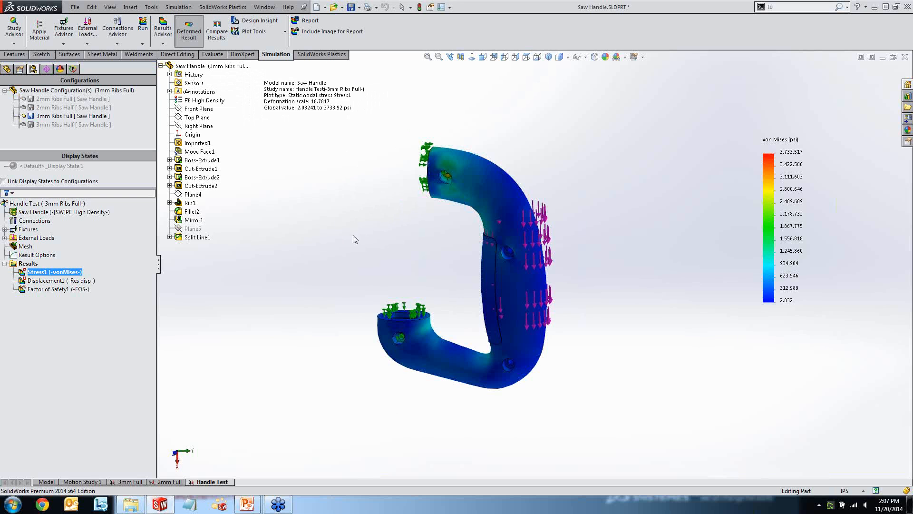
{"action": "middle_click_drag", "start_coordinate": [356, 237], "coordinate": [294, 224]}
{"action": "double_click", "coordinate": [63, 281]}
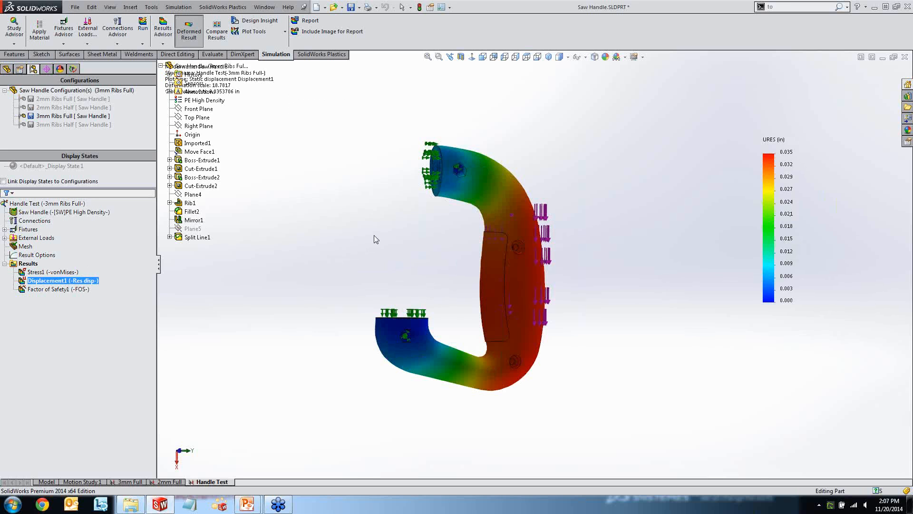
{"action": "middle_click_drag", "start_coordinate": [374, 235], "coordinate": [301, 250]}
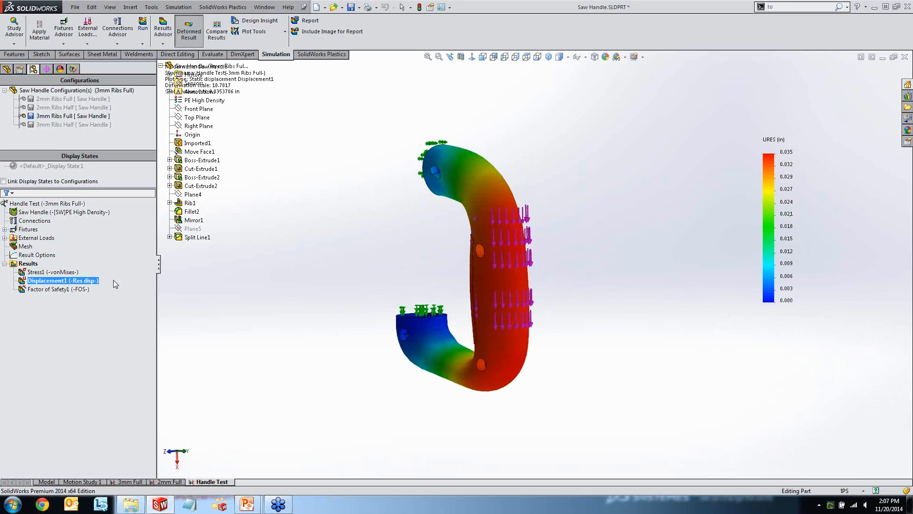
{"action": "right_click", "coordinate": [61, 287]}
{"action": "left_click", "coordinate": [76, 289]}
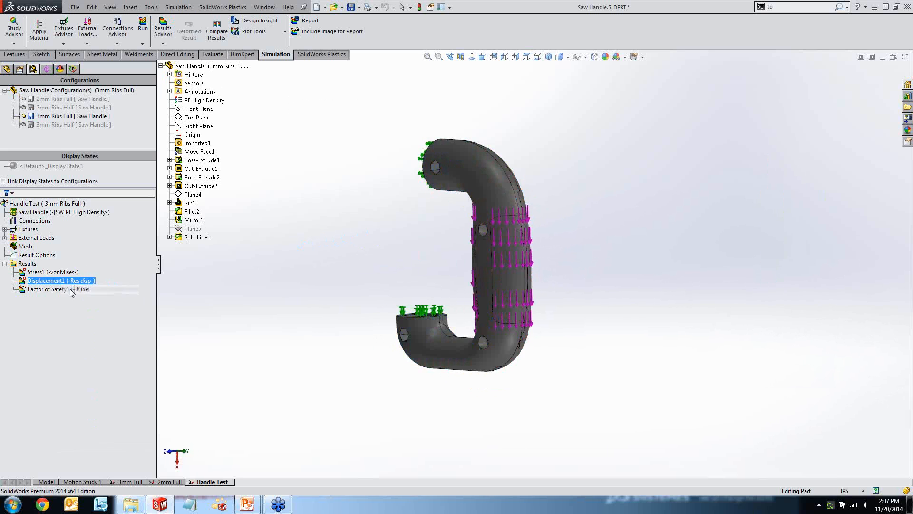
Edit the grip force to apply its 50 lbf as a total instead of per item, and rerun the study.
{"action": "left_click", "coordinate": [5, 238]}
{"action": "right_click", "coordinate": [33, 247]}
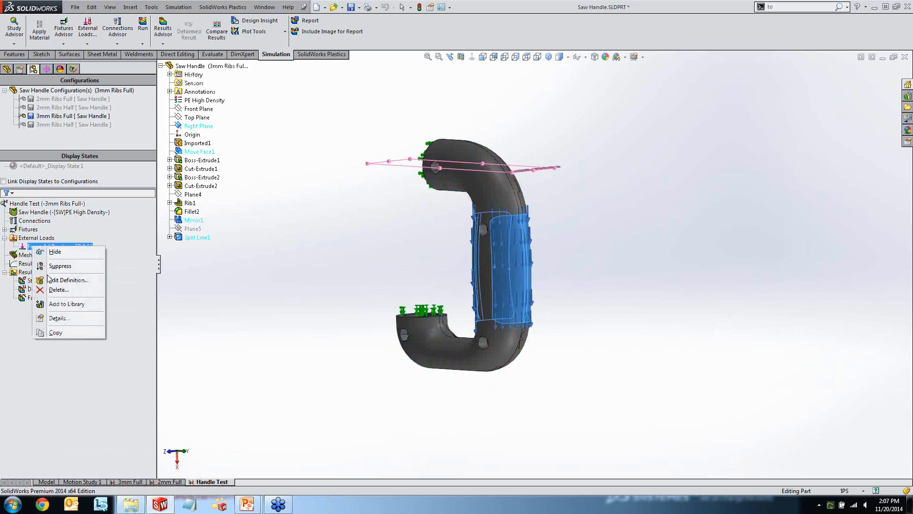
{"action": "left_click", "coordinate": [67, 280]}
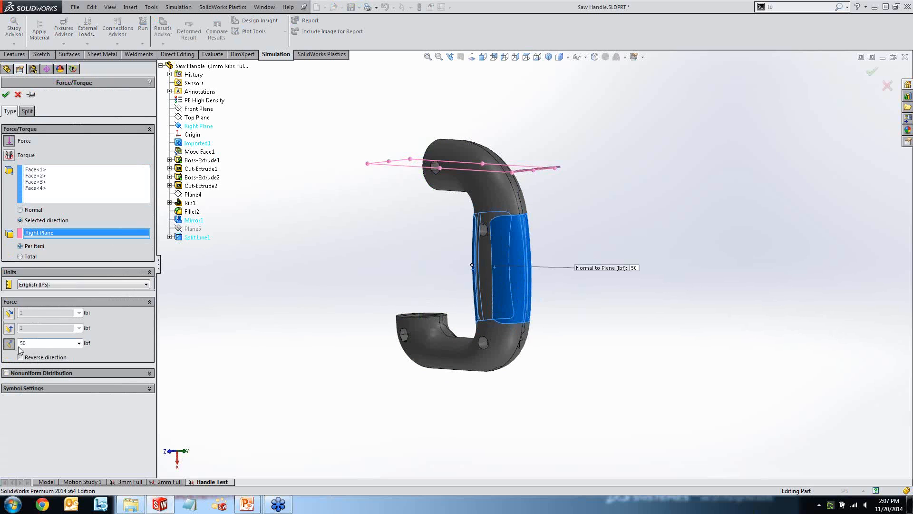
{"action": "left_click", "coordinate": [20, 256]}
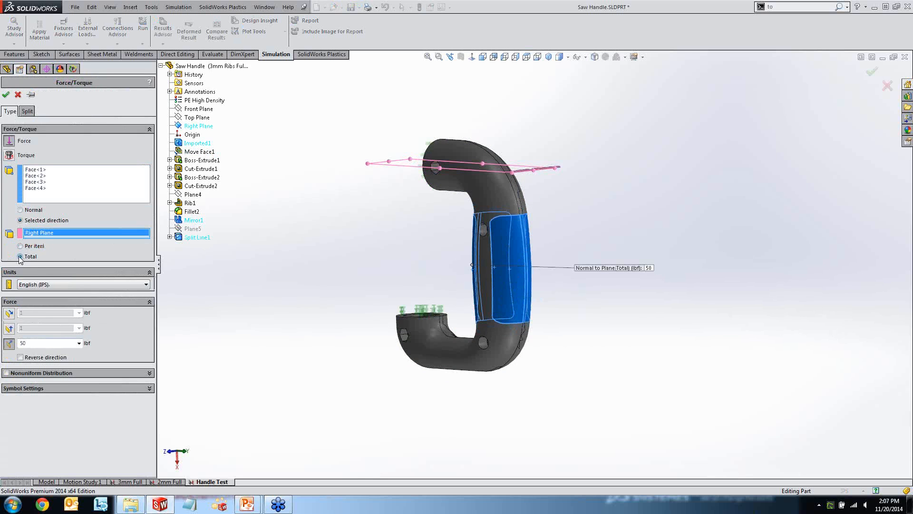
{"action": "left_click", "coordinate": [7, 95]}
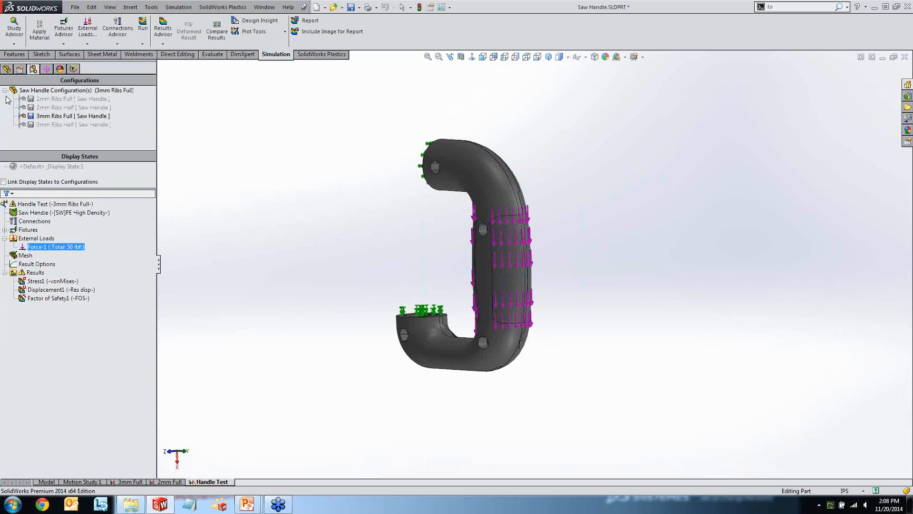
{"action": "left_click", "coordinate": [142, 25]}
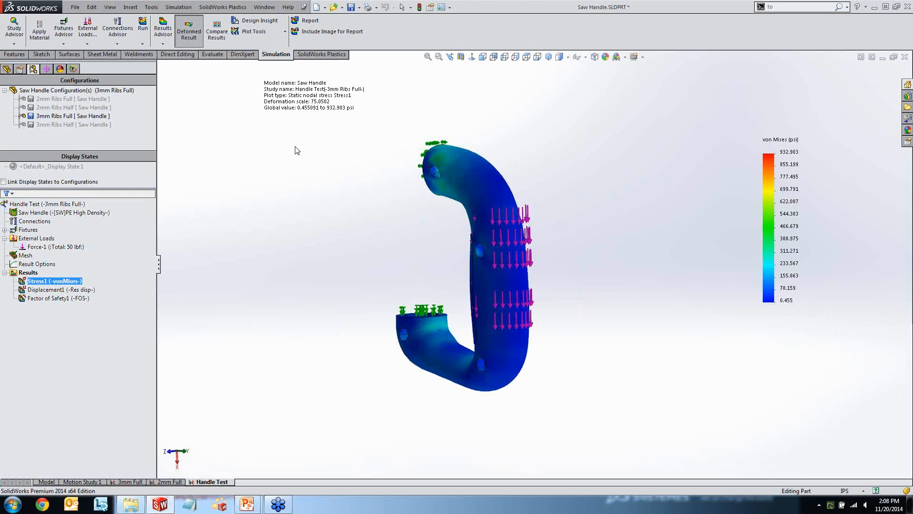
Inspect the recalculated von Mises stress plot around the handle and display the displacement plot.
{"action": "middle_click_drag", "start_coordinate": [334, 214], "coordinate": [365, 236]}
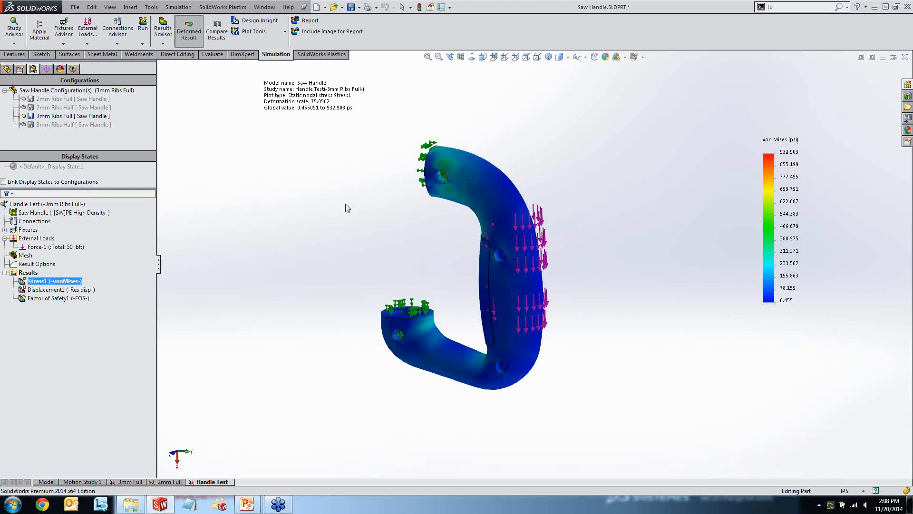
{"action": "mouse_move", "coordinate": [348, 208]}
{"action": "middle_mouse_down"}
{"action": "mouse_move", "coordinate": [389, 143]}
{"action": "mouse_move", "coordinate": [373, 155]}
{"action": "mouse_move", "coordinate": [358, 198]}
{"action": "middle_mouse_up"}
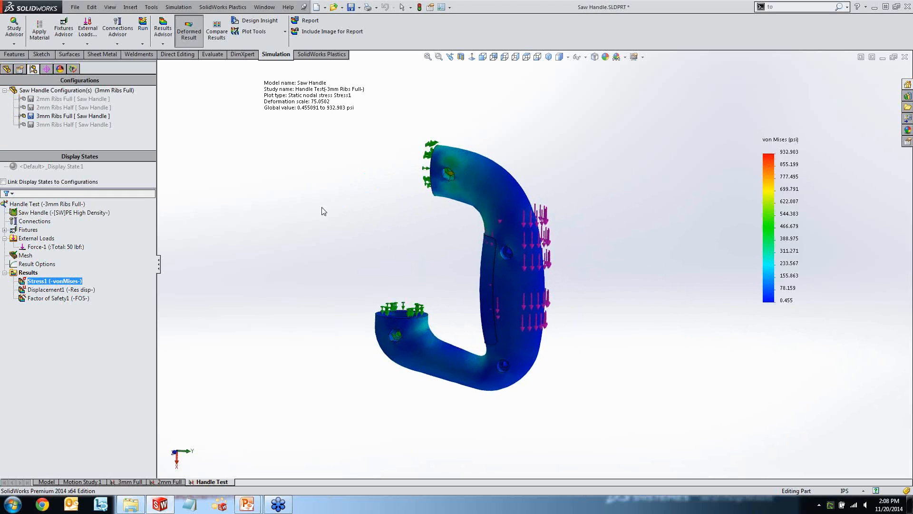
{"action": "double_click", "coordinate": [66, 289]}
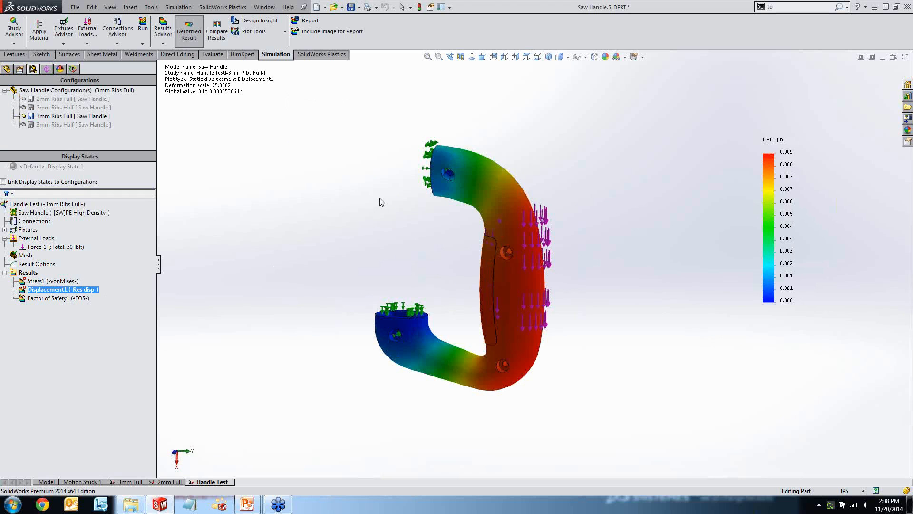
{"action": "mouse_move", "coordinate": [347, 215]}
{"action": "middle_mouse_down"}
{"action": "mouse_move", "coordinate": [369, 190]}
{"action": "mouse_move", "coordinate": [408, 175]}
{"action": "mouse_move", "coordinate": [386, 198]}
{"action": "mouse_move", "coordinate": [350, 202]}
{"action": "middle_mouse_up"}
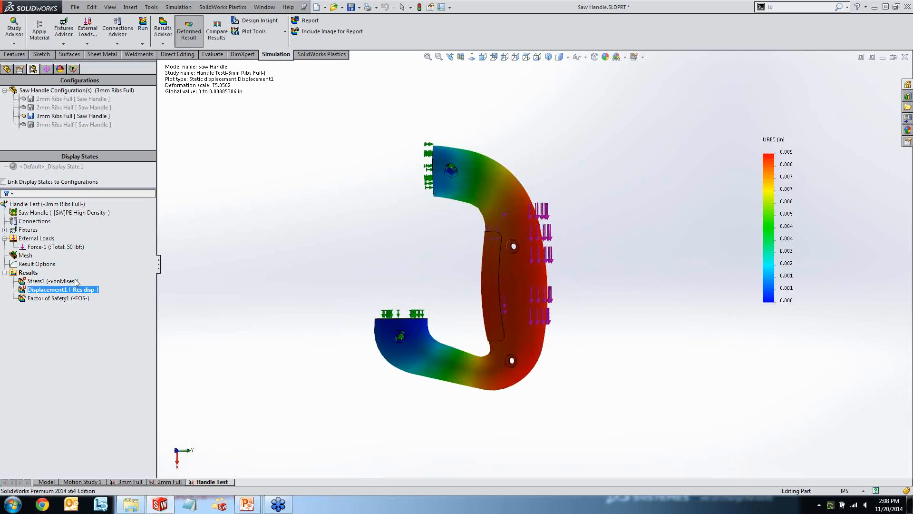
Play the displacement plot's deformation animation and close it.
{"action": "right_click", "coordinate": [60, 289]}
{"action": "left_click", "coordinate": [81, 320]}
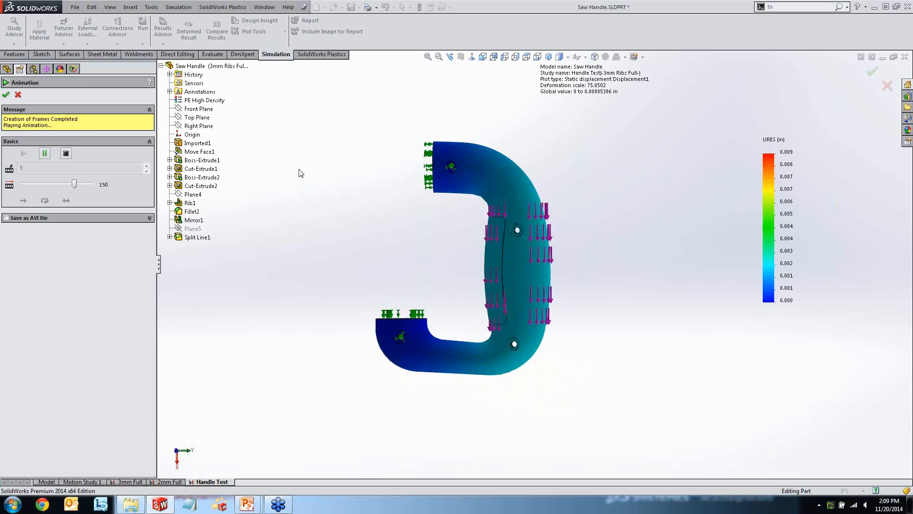
{"action": "left_click", "coordinate": [9, 95]}
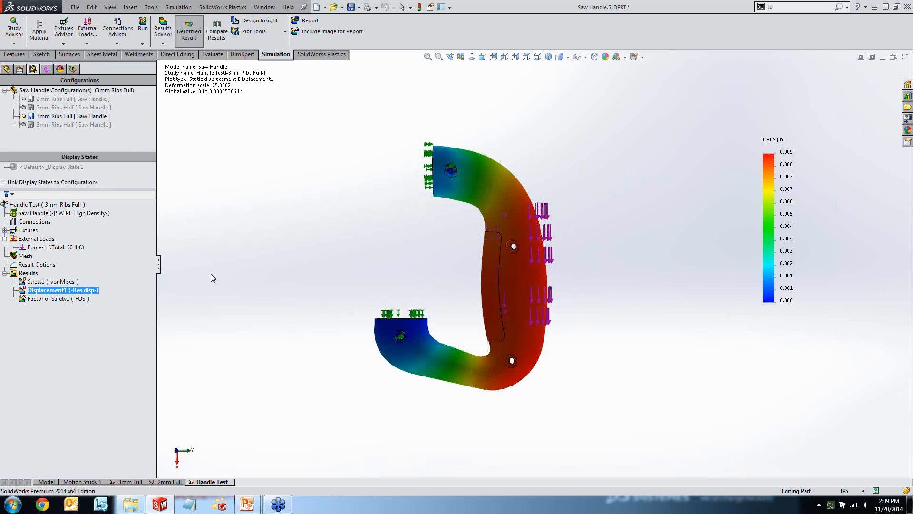
Display the Factor of Safety plot, set its defined legend maximum to 15, and turn on the minimum annotation.
{"action": "double_click", "coordinate": [58, 299]}
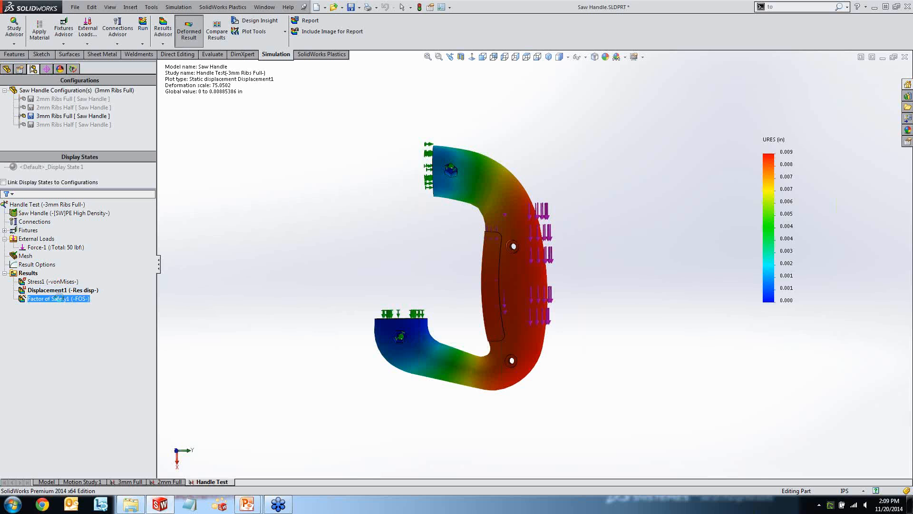
{"action": "middle_click_drag", "start_coordinate": [361, 195], "coordinate": [409, 222]}
{"action": "double_click", "coordinate": [784, 195]}
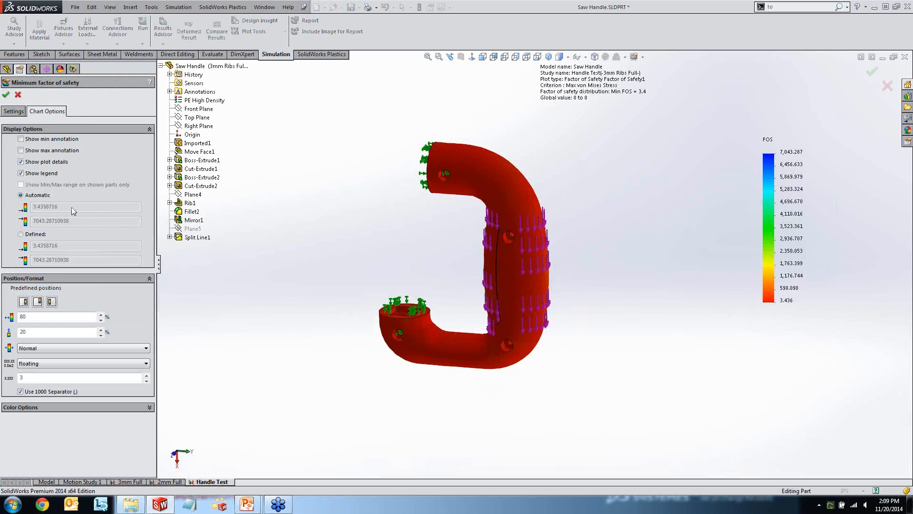
{"action": "left_click", "coordinate": [36, 234]}
{"action": "key", "text": "Tab"}
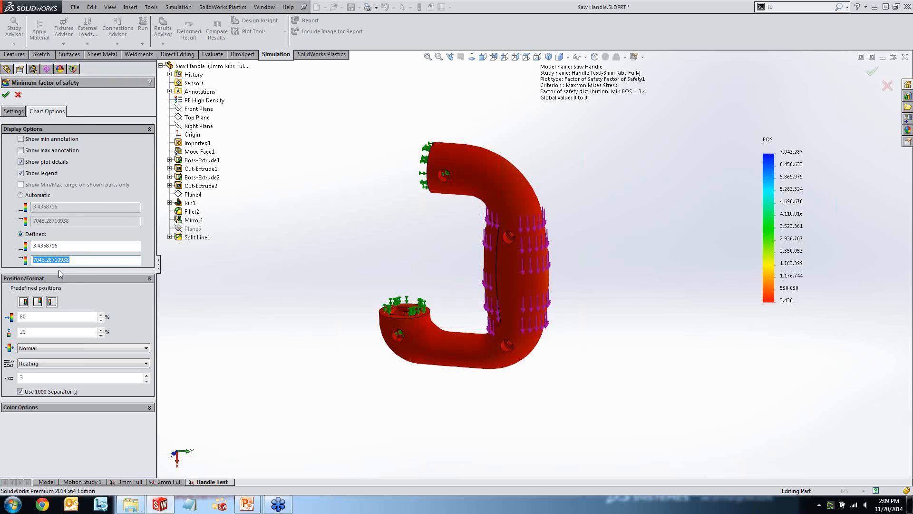
{"action": "type", "text": "15"}
{"action": "key", "text": "Return"}
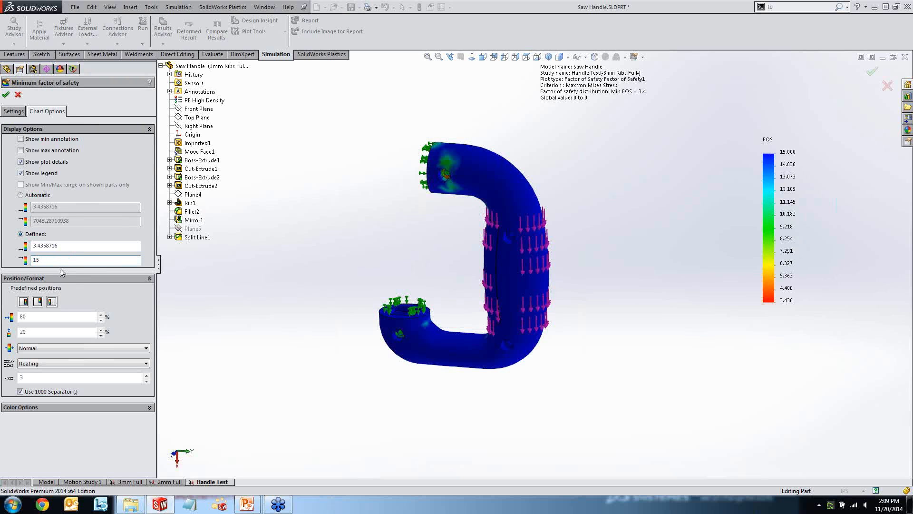
{"action": "left_click", "coordinate": [38, 140]}
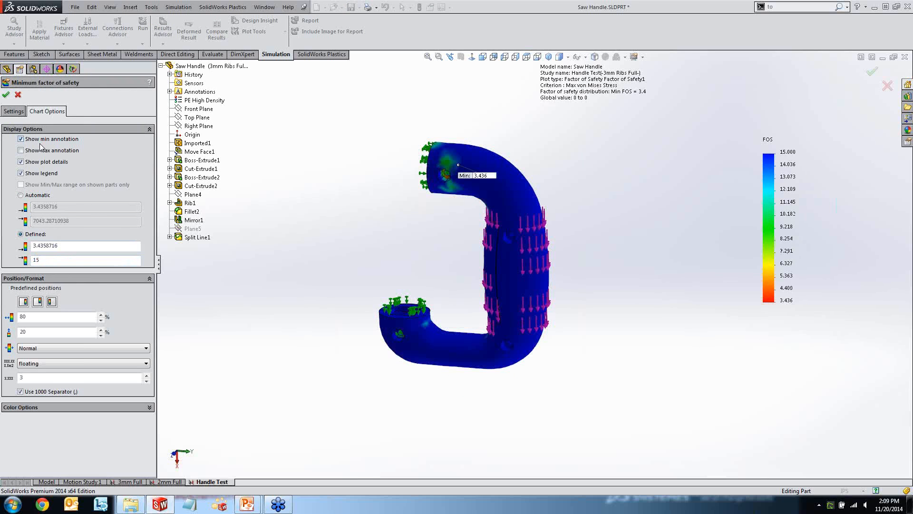
{"action": "left_click", "coordinate": [6, 95]}
Examine the minimum factor of safety location near the upper bolt hole from both sides of the handle, and hide the plot.
{"action": "scroll", "coordinate": [449, 199], "scroll_direction": "down", "scroll_amount": 4}
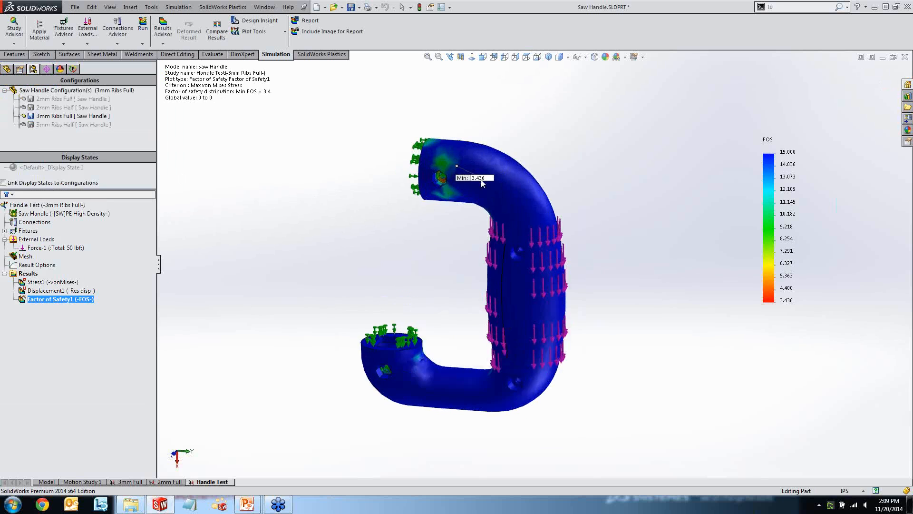
{"action": "middle_click_drag", "start_coordinate": [453, 207], "coordinate": [703, 175]}
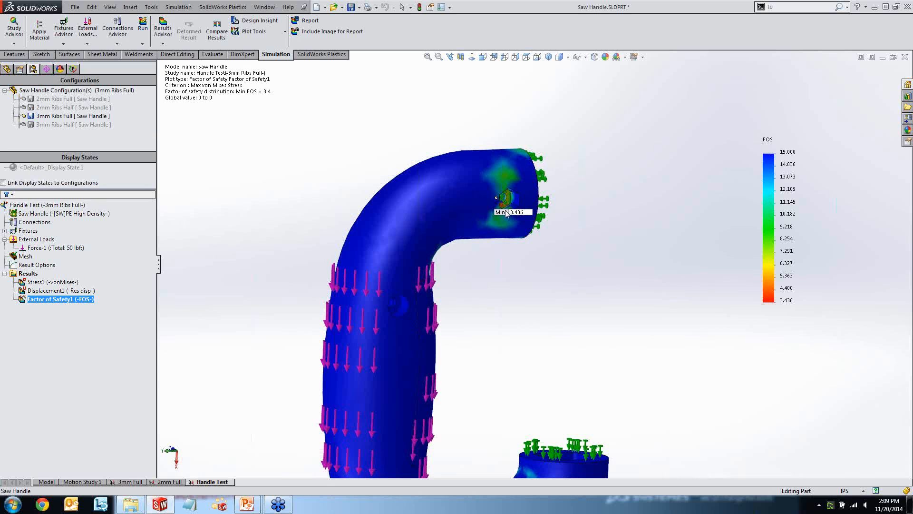
{"action": "middle_click_drag", "start_coordinate": [529, 249], "coordinate": [452, 228]}
{"action": "scroll", "coordinate": [480, 291], "scroll_direction": "up", "scroll_amount": 3}
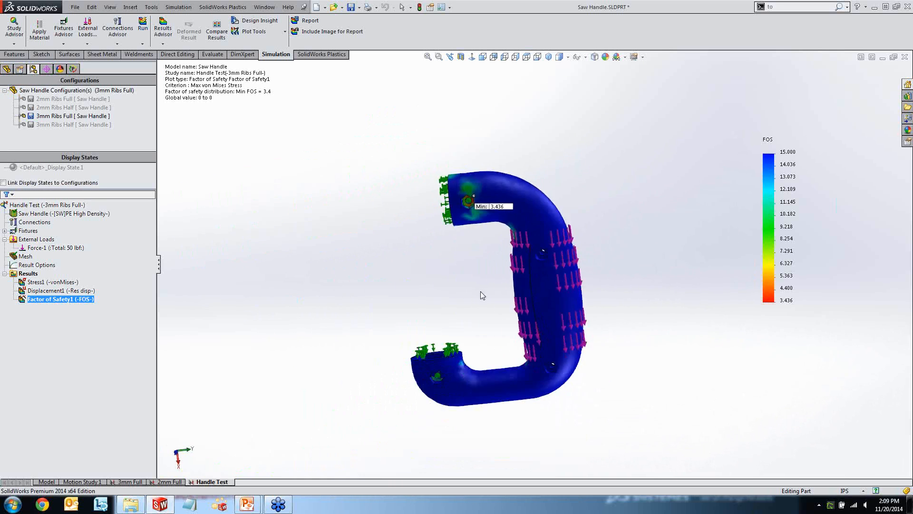
{"action": "middle_click_drag", "start_coordinate": [480, 291], "coordinate": [468, 309]}
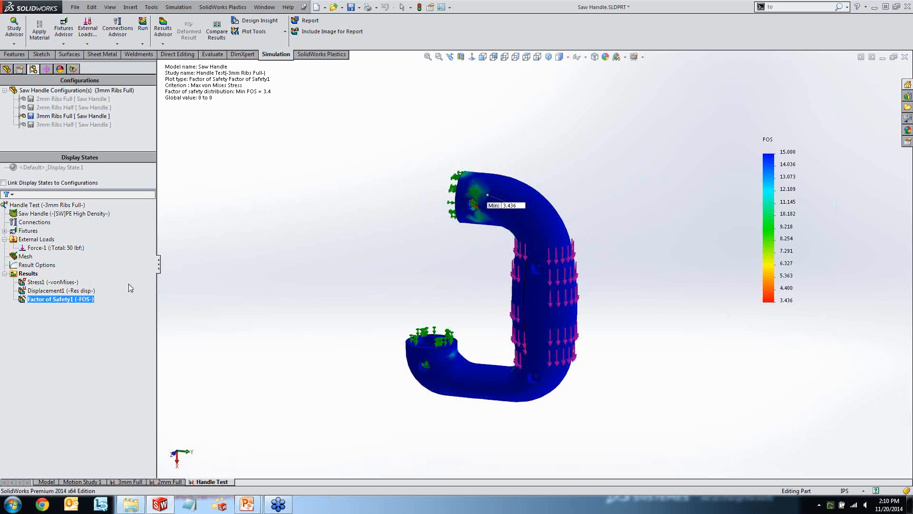
{"action": "right_click", "coordinate": [73, 300]}
{"action": "left_click", "coordinate": [92, 304]}
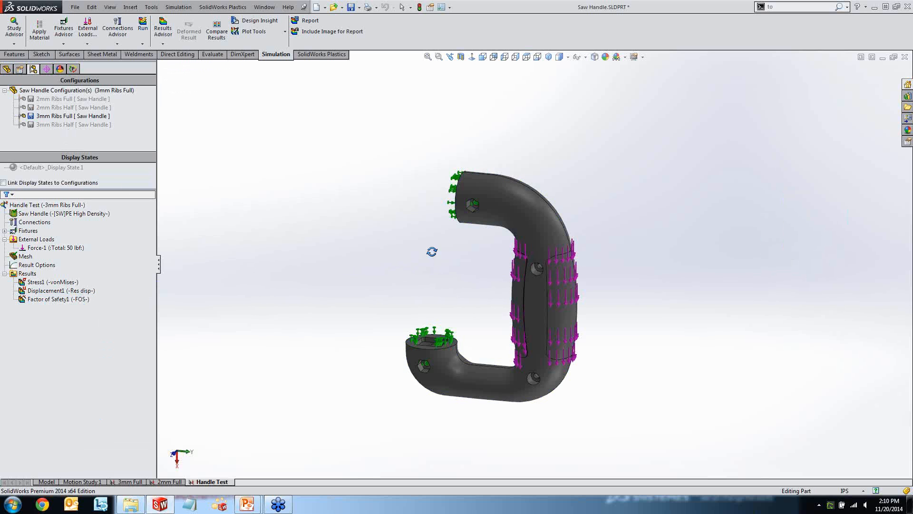
Return from the study to the part model, rebuild it, and activate the 3mm Ribs Half configuration.
{"action": "middle_click_drag", "start_coordinate": [431, 251], "coordinate": [358, 274]}
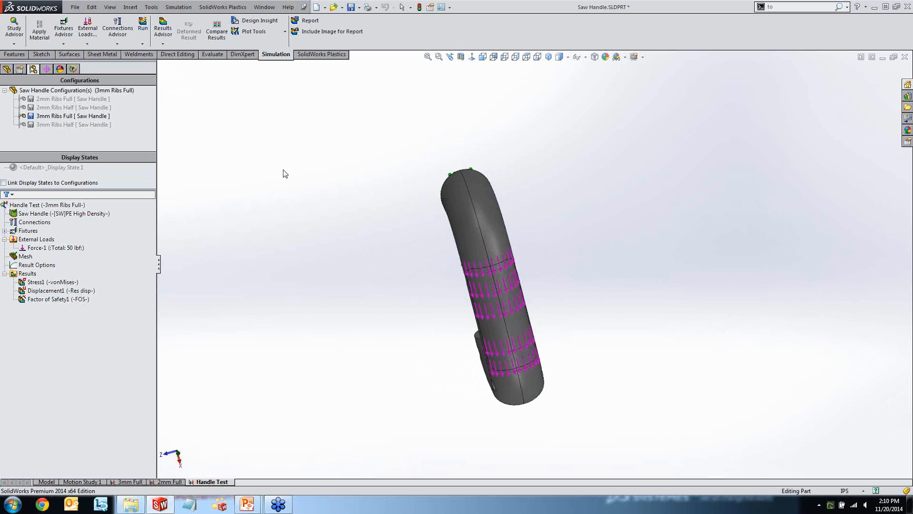
{"action": "double_click", "coordinate": [79, 126]}
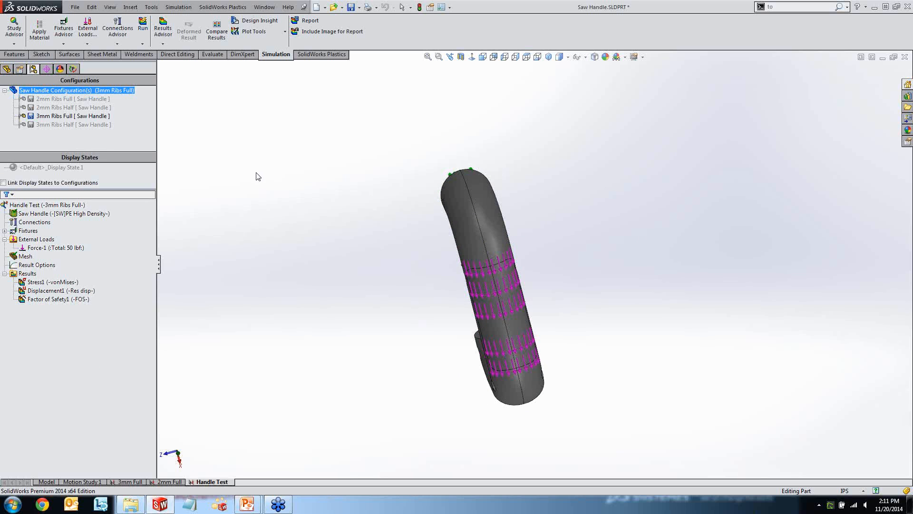
{"action": "left_click", "coordinate": [43, 482]}
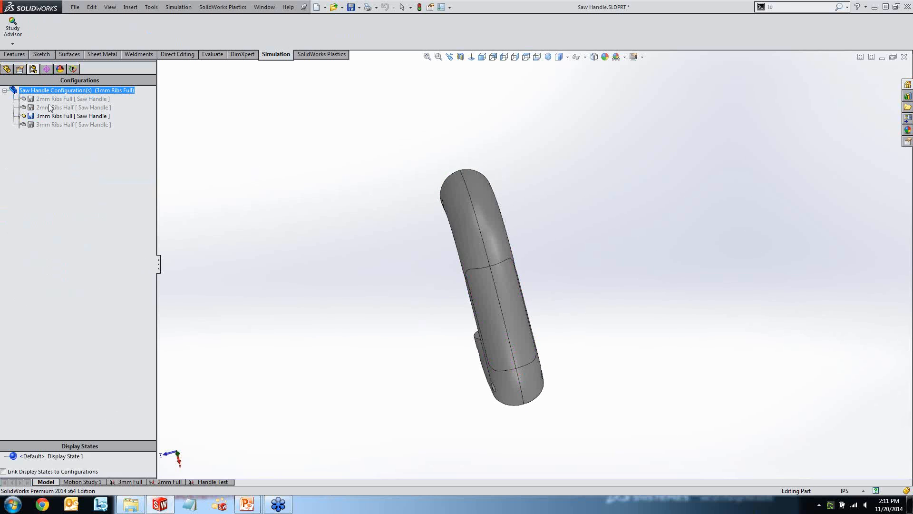
{"action": "left_click", "coordinate": [6, 69]}
{"action": "left_click", "coordinate": [33, 70]}
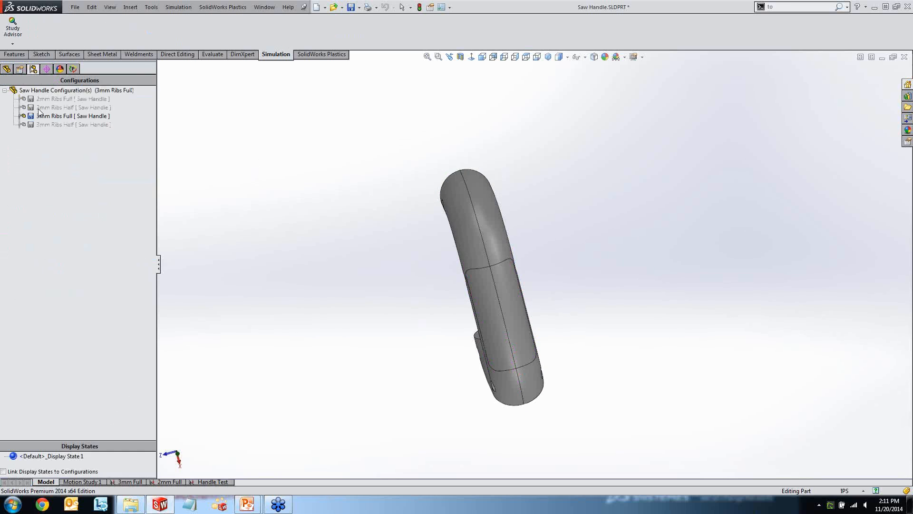
{"action": "key", "text": "ctrl+q"}
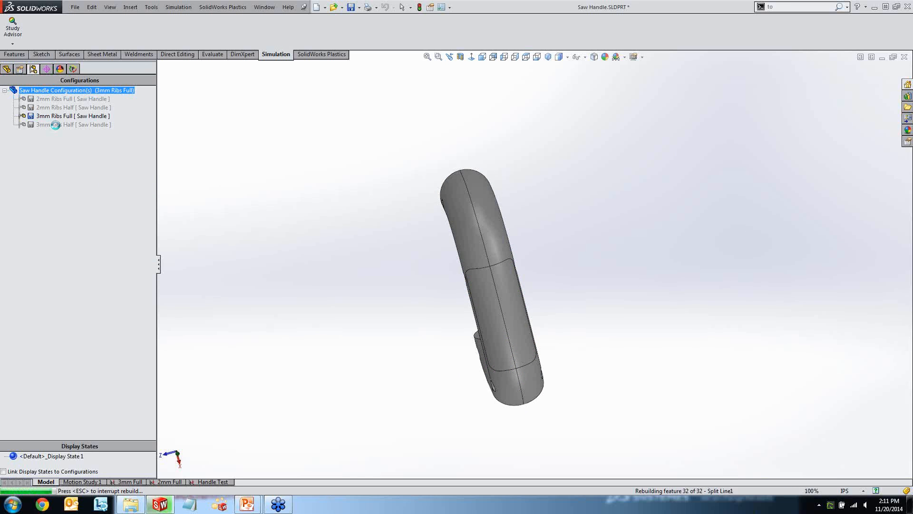
{"action": "double_click", "coordinate": [56, 125]}
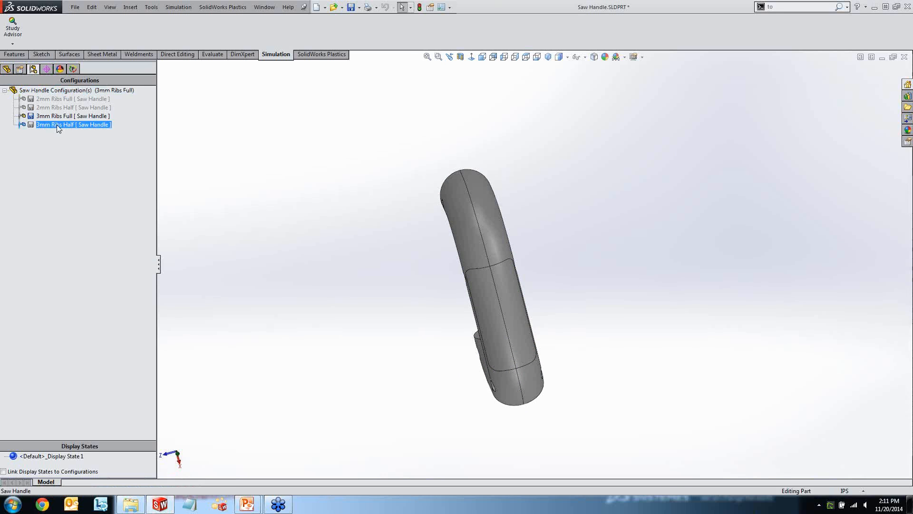
{"action": "left_click", "coordinate": [506, 272]}
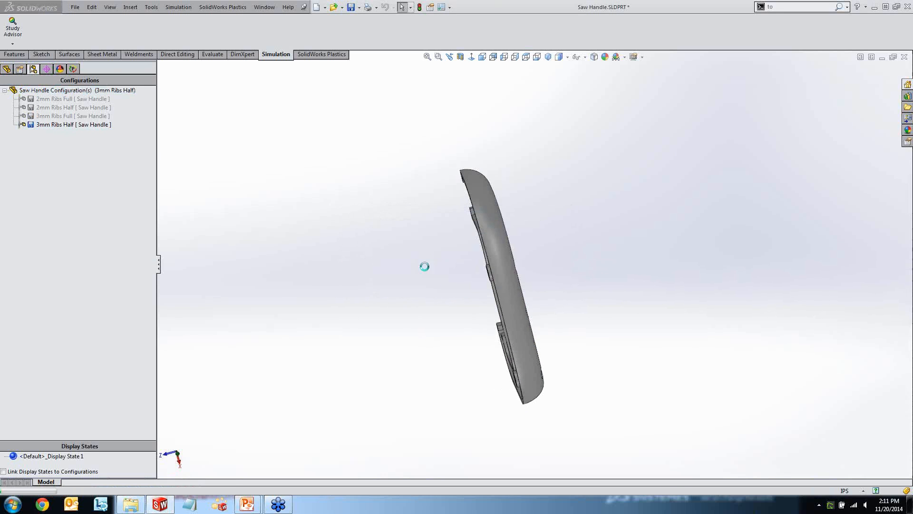
Inspect the ribbed inside of the half handle and bring up its SolidWorks Plastics analysis tree with the shell mesh options.
{"action": "middle_click_drag", "start_coordinate": [433, 278], "coordinate": [465, 274]}
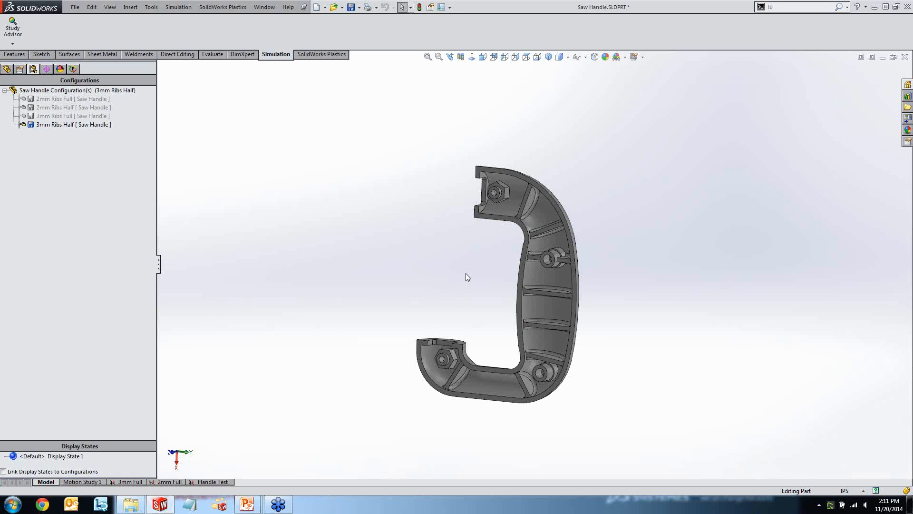
{"action": "scroll", "coordinate": [480, 286], "scroll_direction": "down", "scroll_amount": 2}
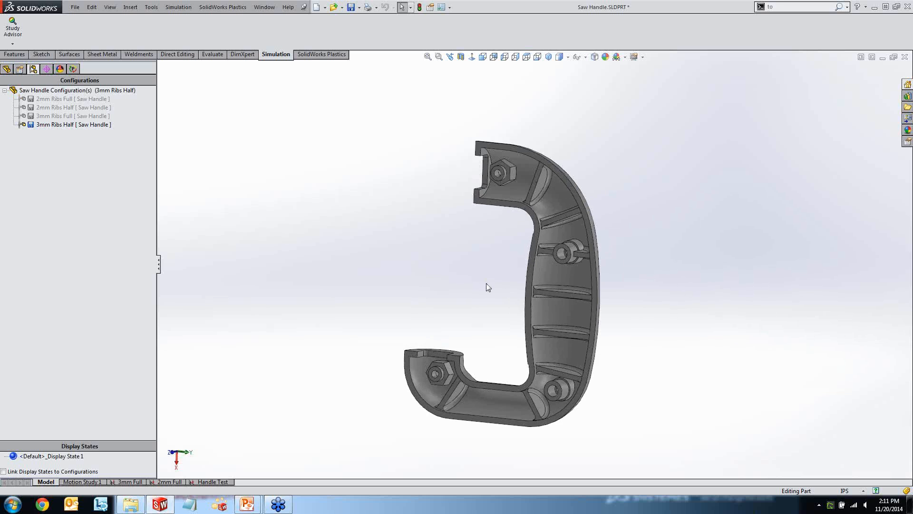
{"action": "middle_click_drag", "start_coordinate": [475, 302], "coordinate": [332, 181]}
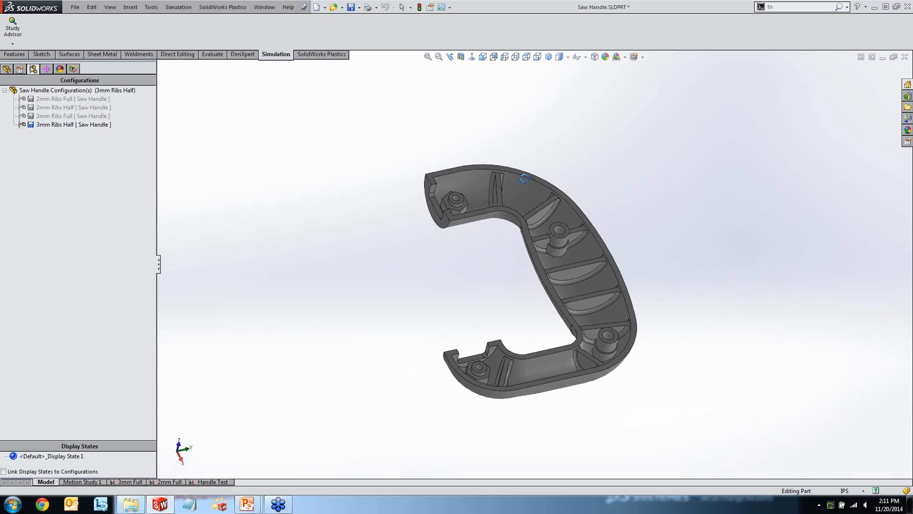
{"action": "left_click", "coordinate": [73, 69]}
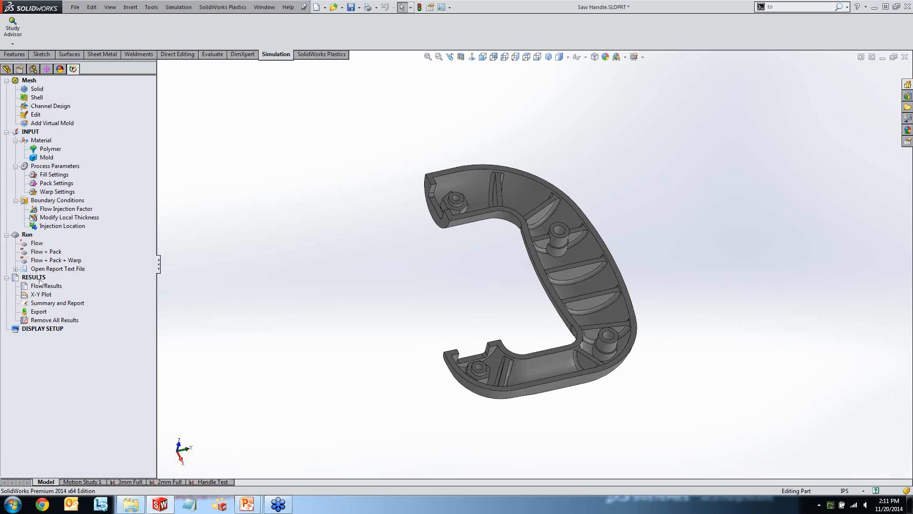
{"action": "right_click", "coordinate": [34, 98]}
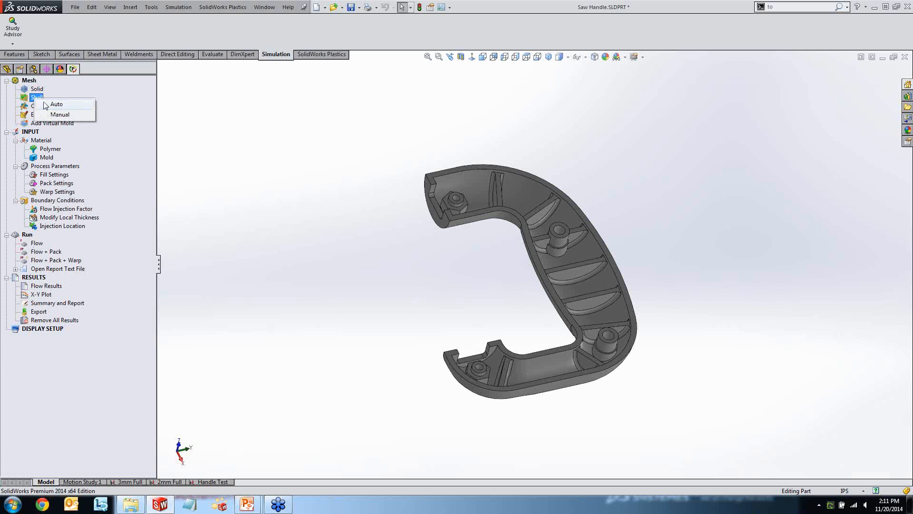
{"action": "left_click", "coordinate": [22, 100]}
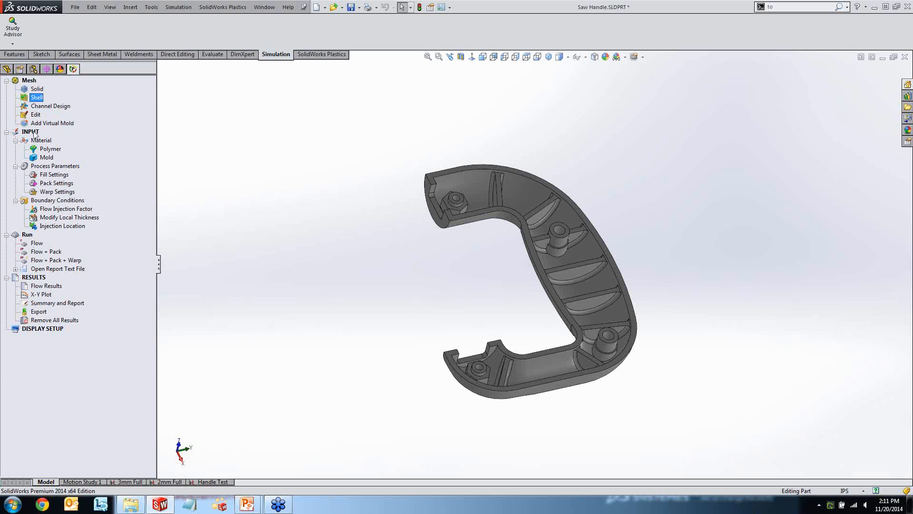
Browse the default polymer databank without changing it, and assign Bayer POCAN KU 2-7434 as the polymer.
{"action": "left_click", "coordinate": [50, 149]}
{"action": "right_click", "coordinate": [54, 152]}
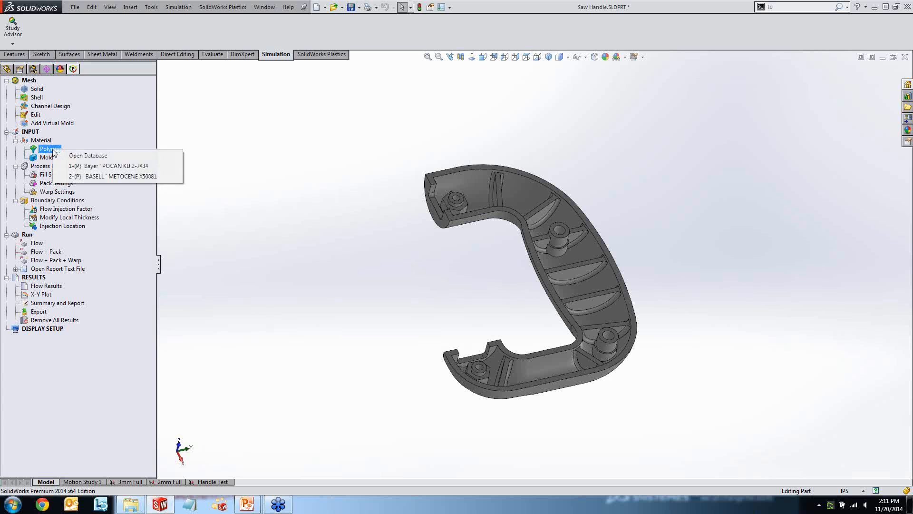
{"action": "left_click", "coordinate": [90, 155]}
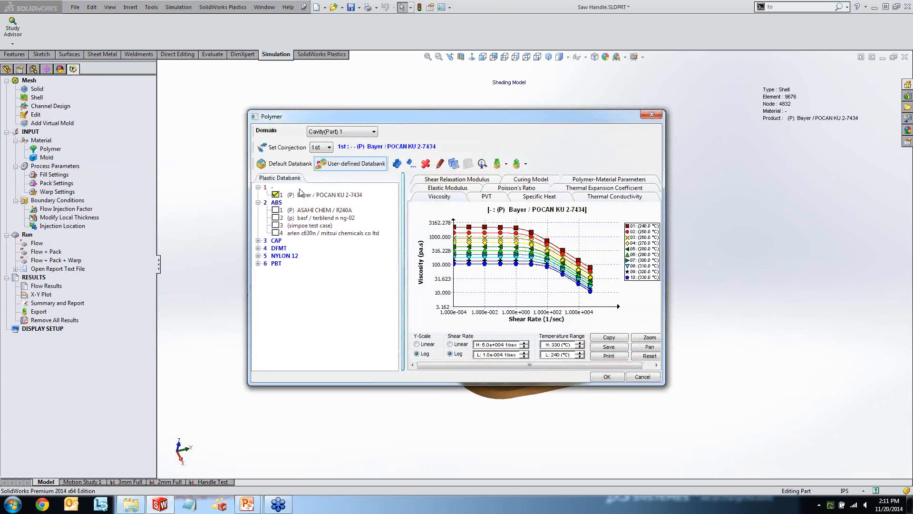
{"action": "left_click", "coordinate": [289, 164]}
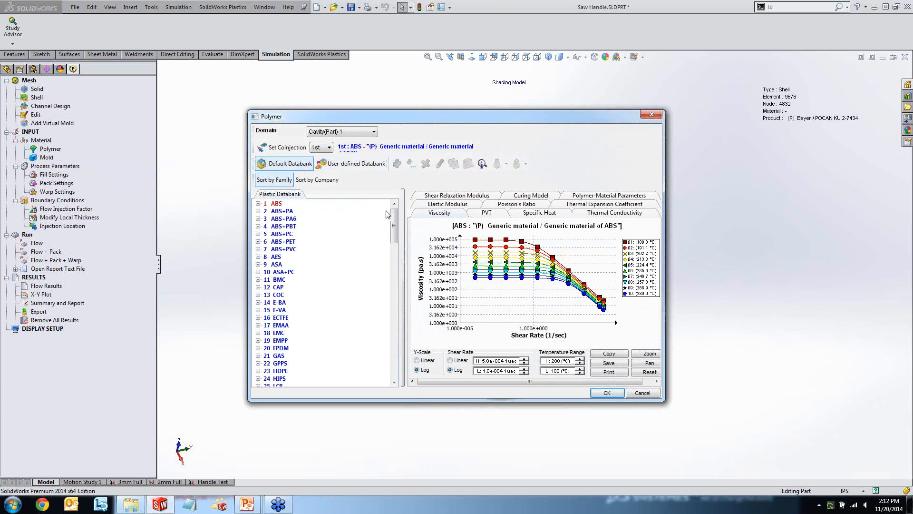
{"action": "mouse_move", "coordinate": [395, 221]}
{"action": "left_mouse_down"}
{"action": "mouse_move", "coordinate": [398, 362]}
{"action": "mouse_move", "coordinate": [401, 207]}
{"action": "left_mouse_up"}
{"action": "left_click", "coordinate": [633, 392]}
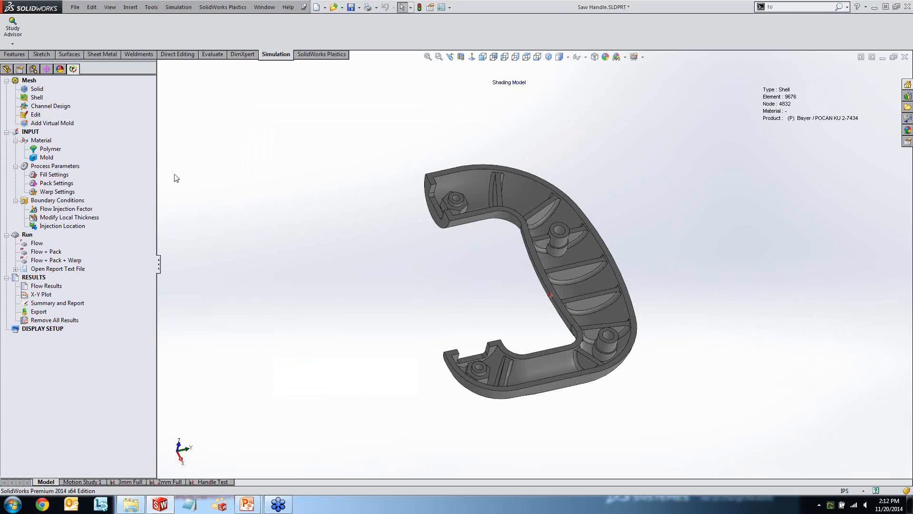
{"action": "right_click", "coordinate": [53, 150]}
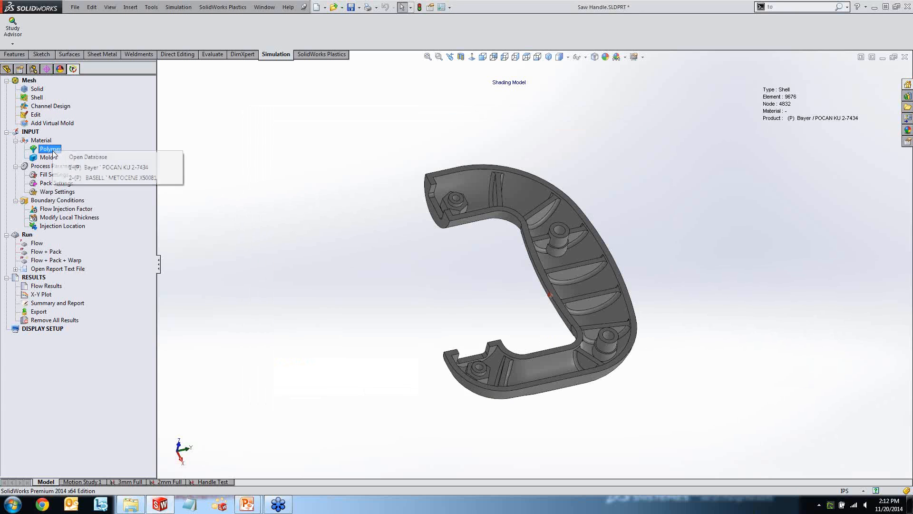
{"action": "left_click", "coordinate": [82, 168]}
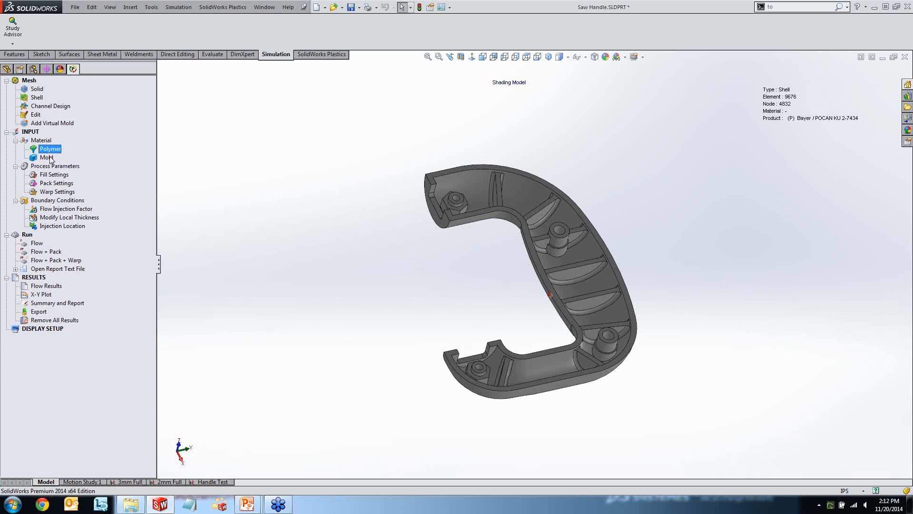
Delete the existing injection location on the half handle and have a single injection location predicted automatically.
{"action": "right_click", "coordinate": [61, 226]}
{"action": "left_click", "coordinate": [68, 231]}
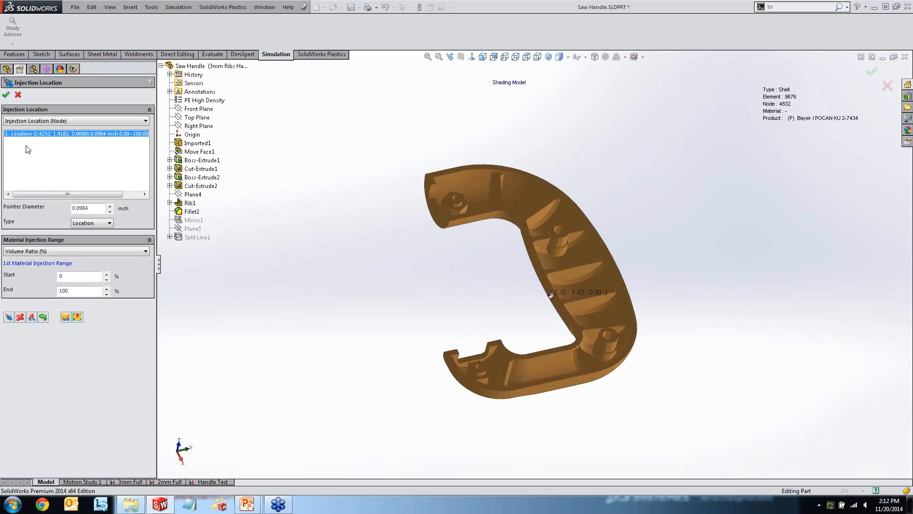
{"action": "left_click", "coordinate": [20, 317]}
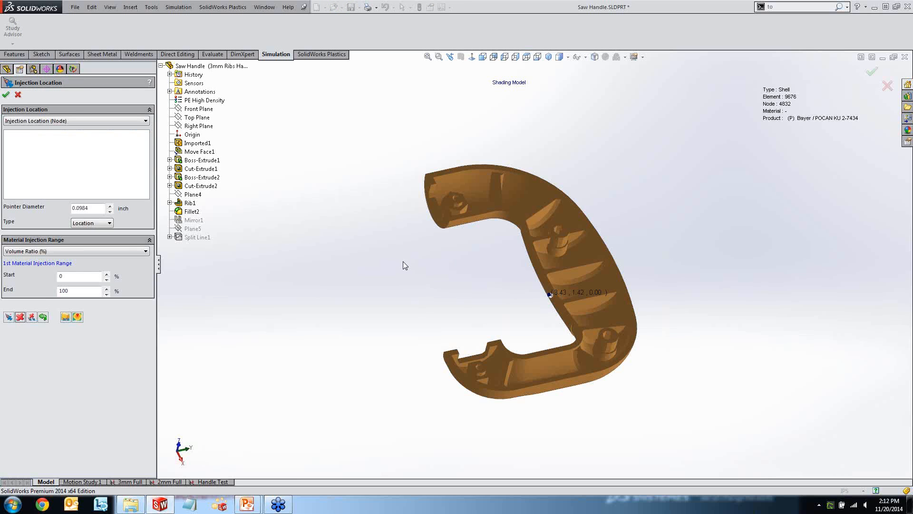
{"action": "mouse_move", "coordinate": [398, 267]}
{"action": "middle_mouse_down"}
{"action": "mouse_move", "coordinate": [476, 273]}
{"action": "mouse_move", "coordinate": [404, 269]}
{"action": "middle_mouse_up"}
{"action": "left_click", "coordinate": [80, 318]}
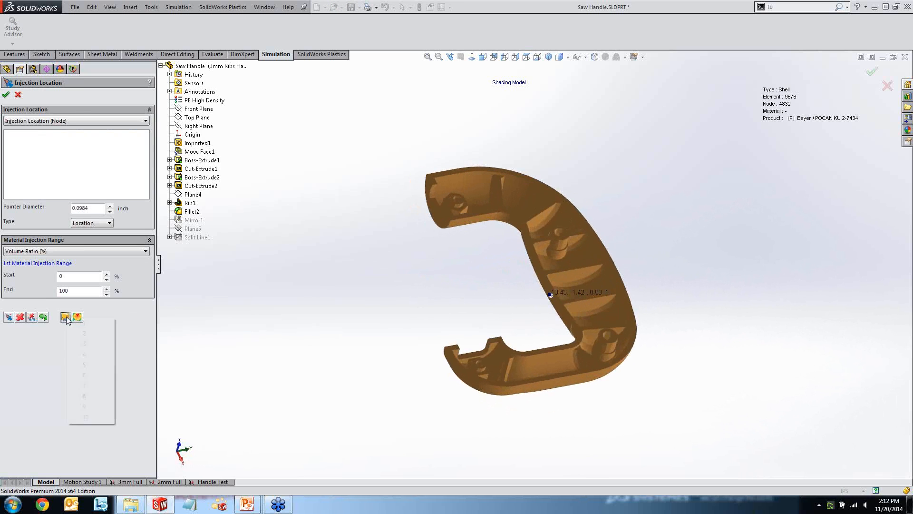
{"action": "left_click", "coordinate": [87, 324]}
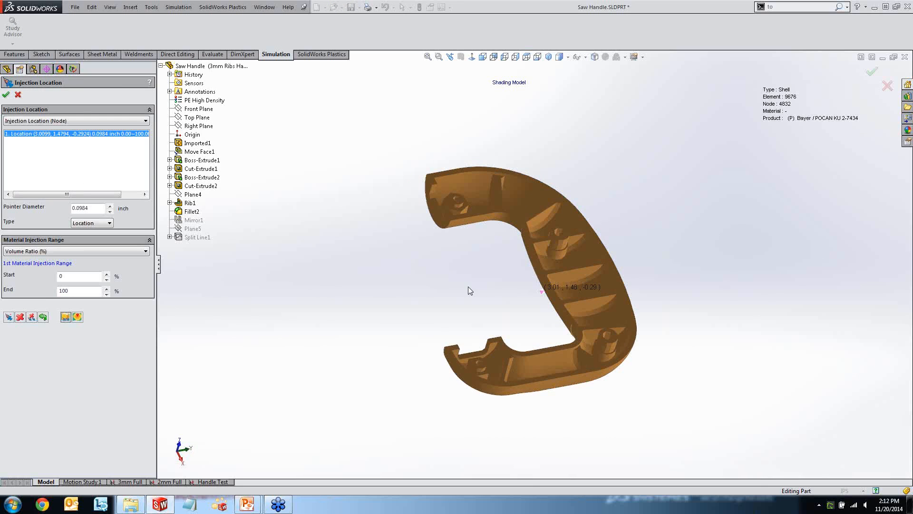
{"action": "mouse_move", "coordinate": [468, 287]}
{"action": "middle_mouse_down"}
{"action": "mouse_move", "coordinate": [489, 294]}
{"action": "mouse_move", "coordinate": [473, 286]}
{"action": "middle_mouse_up"}
Set the predicted injection location's pointer diameter to 0.25 inch and inspect the gate marker on the handle's inner grip wall.
{"action": "left_click_drag", "start_coordinate": [104, 211], "coordinate": [76, 206]}
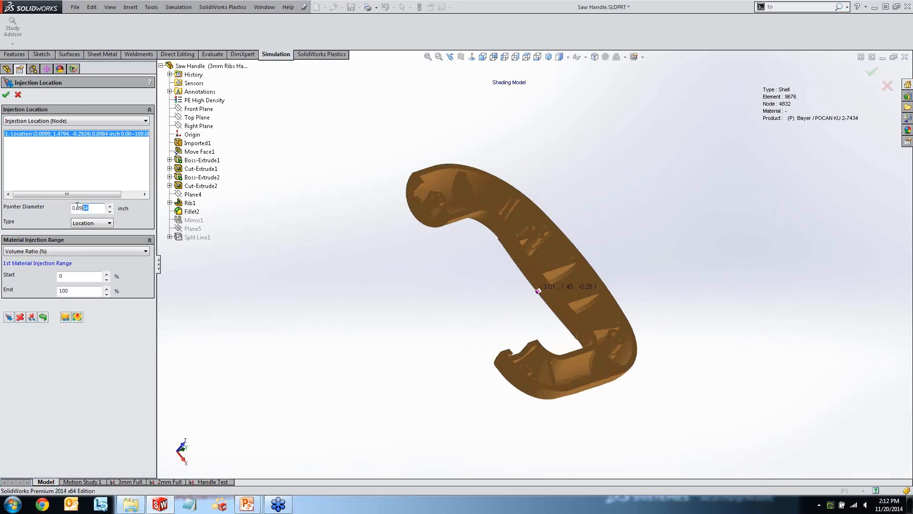
{"action": "type", "text": "0."}
{"action": "type", "text": "0.25"}
{"action": "scroll", "coordinate": [536, 289], "scroll_direction": "down", "scroll_amount": 6}
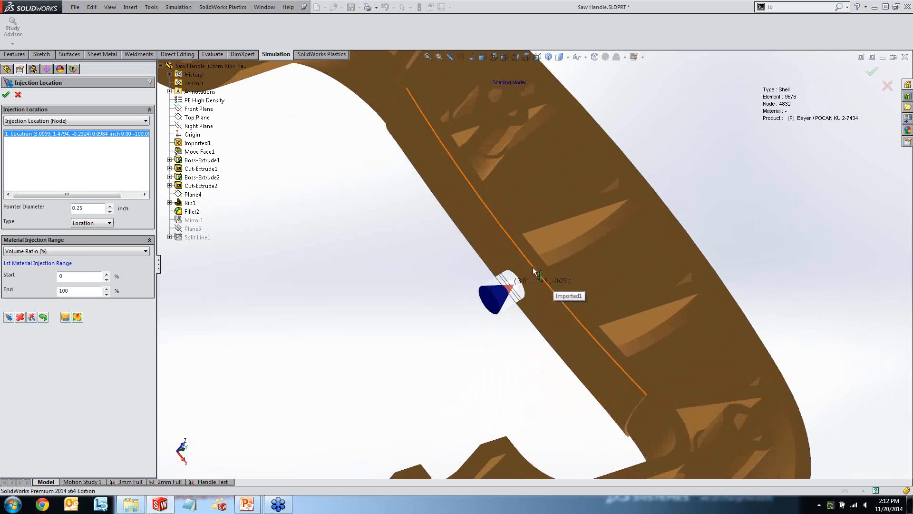
{"action": "scroll", "coordinate": [490, 252], "scroll_direction": "up", "scroll_amount": 5}
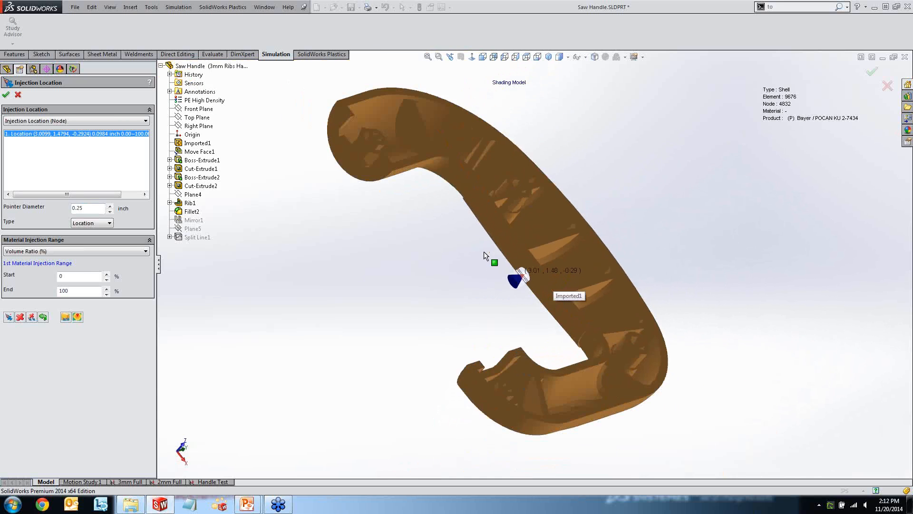
{"action": "mouse_move", "coordinate": [478, 249]}
{"action": "middle_mouse_down"}
{"action": "mouse_move", "coordinate": [443, 249]}
{"action": "mouse_move", "coordinate": [453, 249]}
{"action": "middle_mouse_up"}
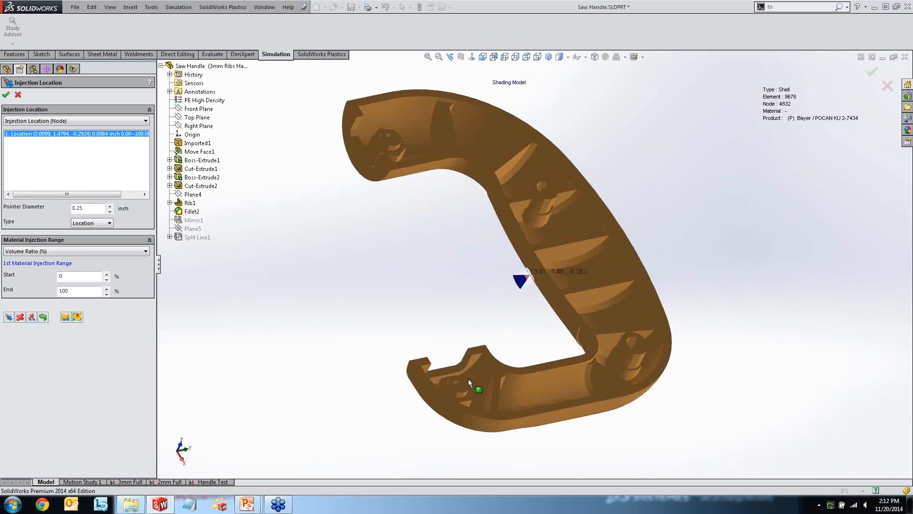
{"action": "mouse_move", "coordinate": [507, 294]}
{"action": "middle_mouse_down"}
{"action": "mouse_move", "coordinate": [573, 298]}
{"action": "mouse_move", "coordinate": [518, 324]}
{"action": "mouse_move", "coordinate": [517, 302]}
{"action": "middle_mouse_up"}
{"action": "scroll", "coordinate": [560, 279], "scroll_direction": "down", "scroll_amount": 6}
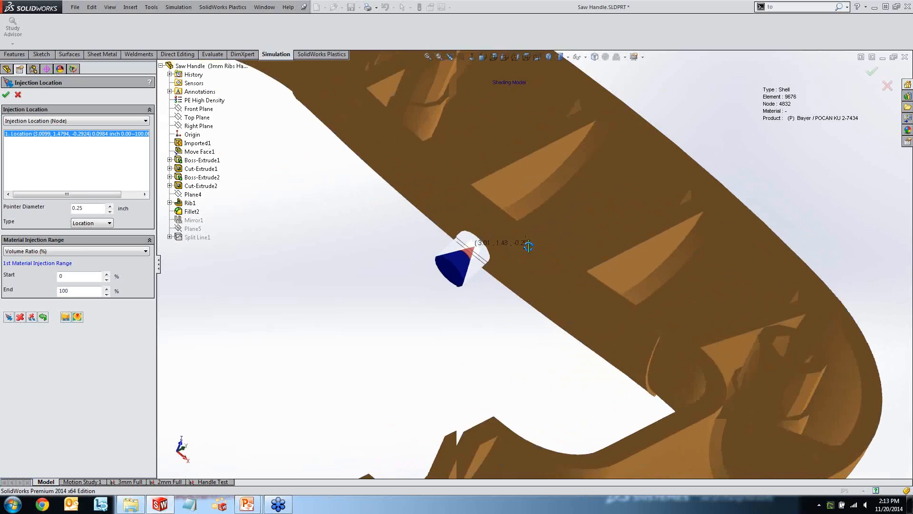
{"action": "middle_click_drag", "start_coordinate": [528, 246], "coordinate": [550, 218]}
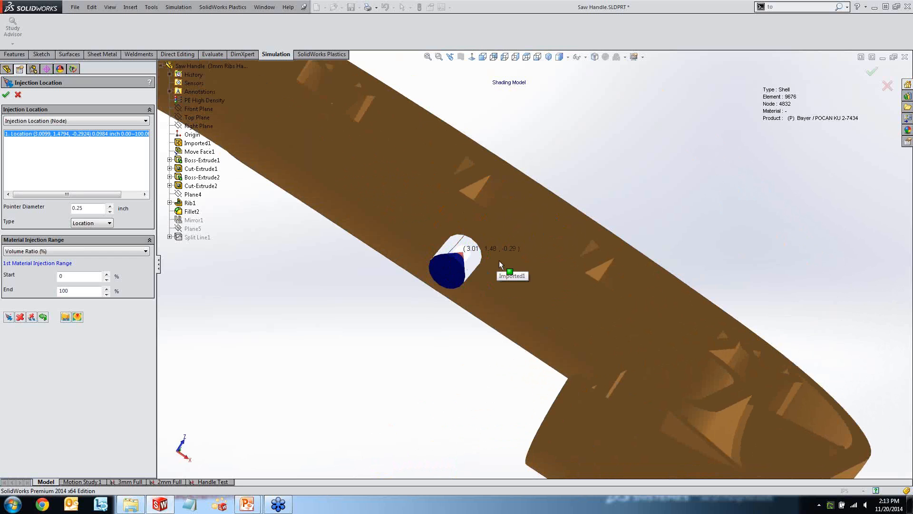
{"action": "middle_click_drag", "start_coordinate": [505, 264], "coordinate": [415, 274]}
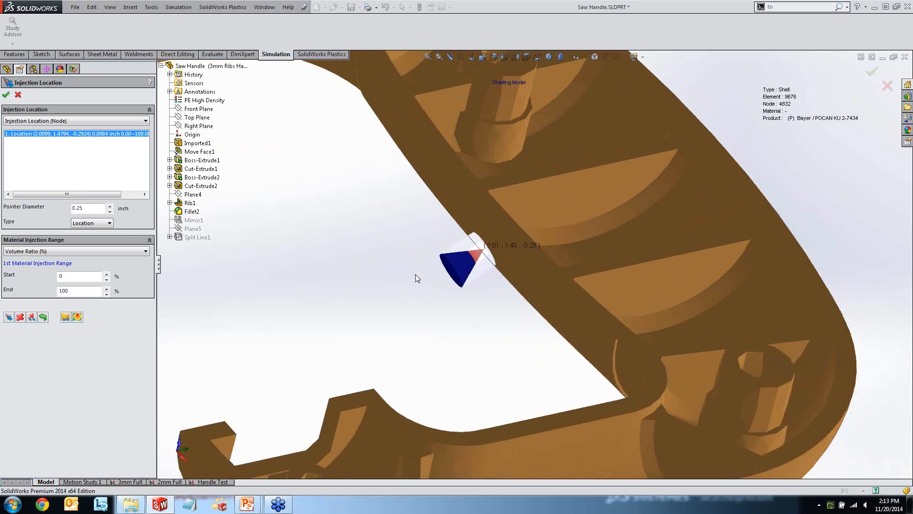
Replace the predicted injection location with one on the inner grip edge at (3.4252, 1.4181, 0.0000), pointer diameter 0.0984 inch.
{"action": "left_click", "coordinate": [44, 134]}
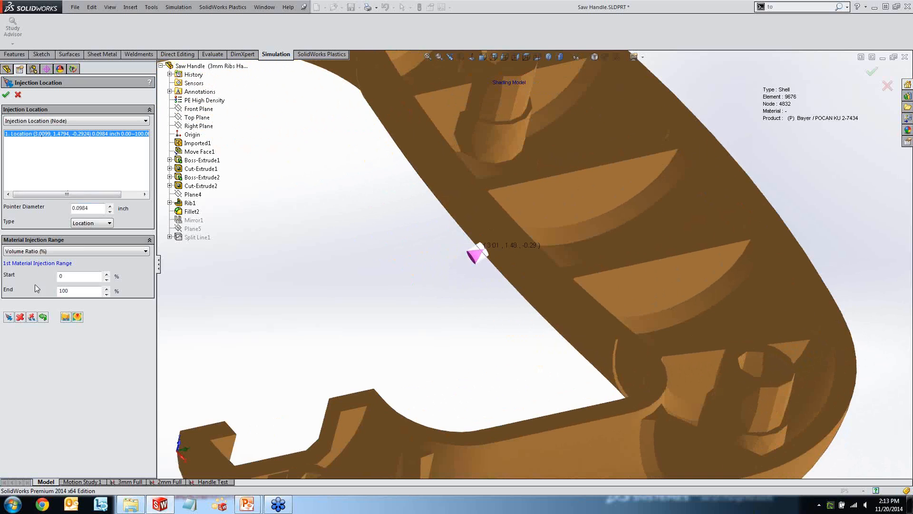
{"action": "left_click", "coordinate": [20, 317]}
{"action": "middle_click_drag", "start_coordinate": [329, 262], "coordinate": [363, 262]}
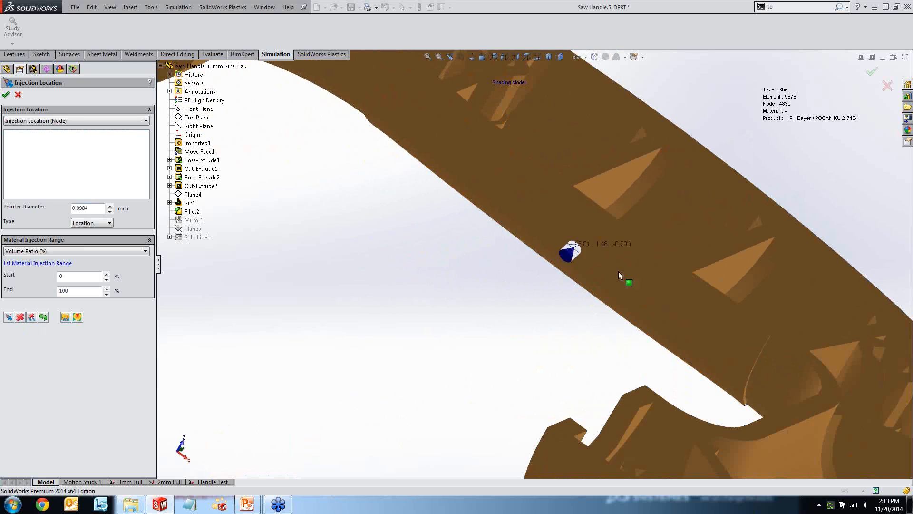
{"action": "left_click", "coordinate": [645, 256]}
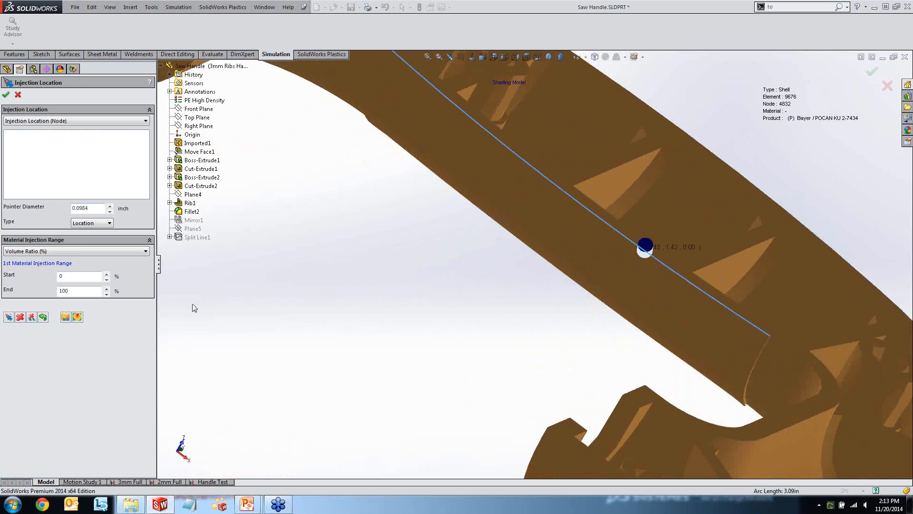
{"action": "left_click", "coordinate": [8, 317]}
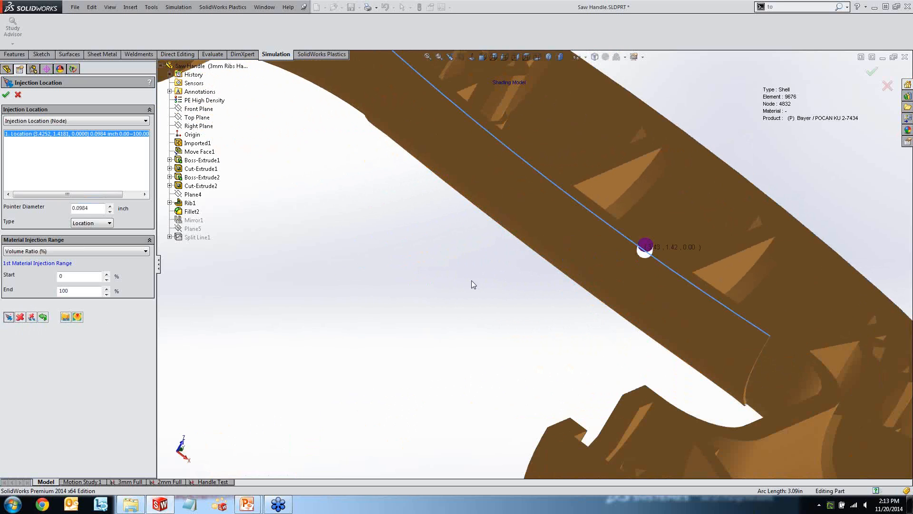
{"action": "mouse_move", "coordinate": [472, 281]}
{"action": "middle_mouse_down"}
{"action": "mouse_move", "coordinate": [439, 287]}
{"action": "mouse_move", "coordinate": [463, 274]}
{"action": "middle_mouse_up"}
{"action": "scroll", "coordinate": [472, 243], "scroll_direction": "up", "scroll_amount": 3}
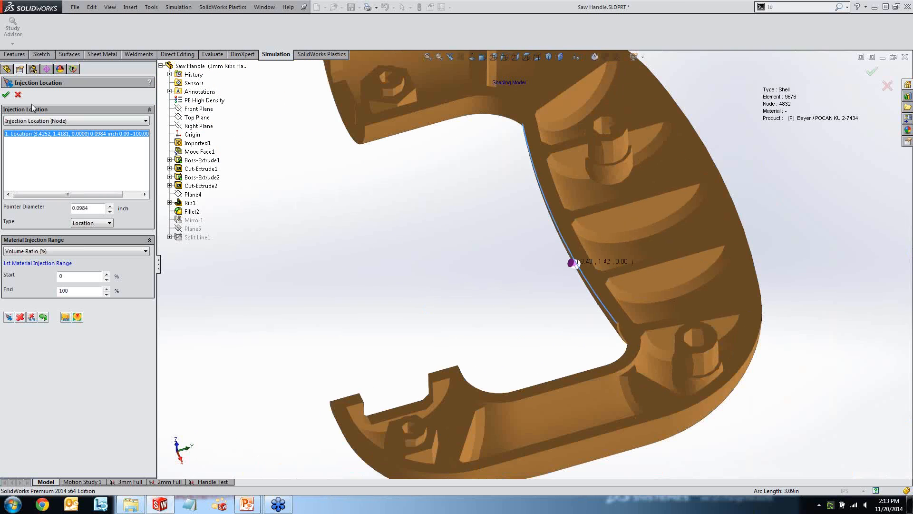
{"action": "left_click", "coordinate": [5, 94]}
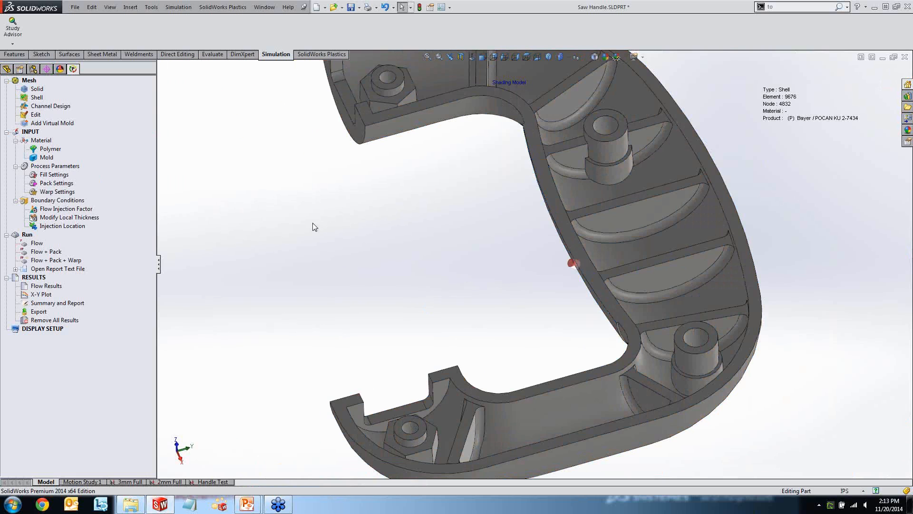
Display the Fill Time plot from the flow results and view it across the whole half handle.
{"action": "left_click", "coordinate": [38, 244]}
{"action": "left_click", "coordinate": [45, 286]}
{"action": "double_click", "coordinate": [44, 286]}
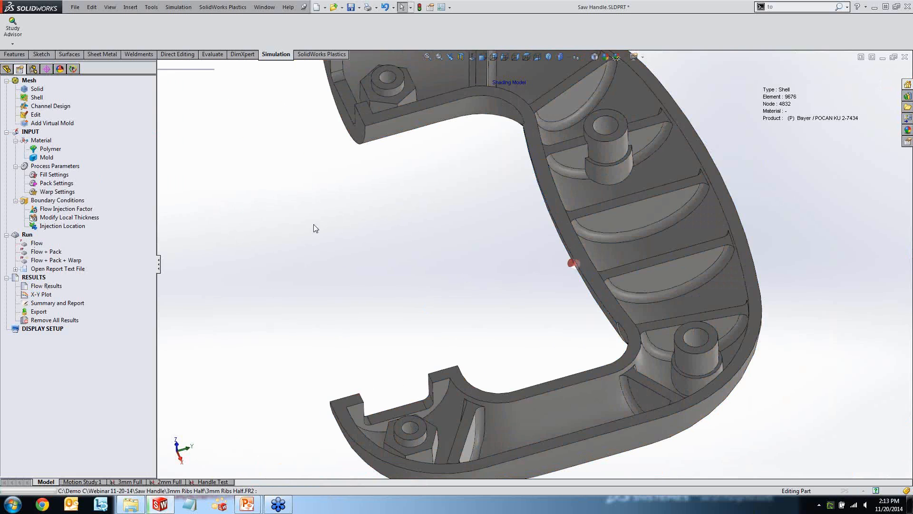
{"action": "scroll", "coordinate": [416, 229], "scroll_direction": "up", "scroll_amount": 4}
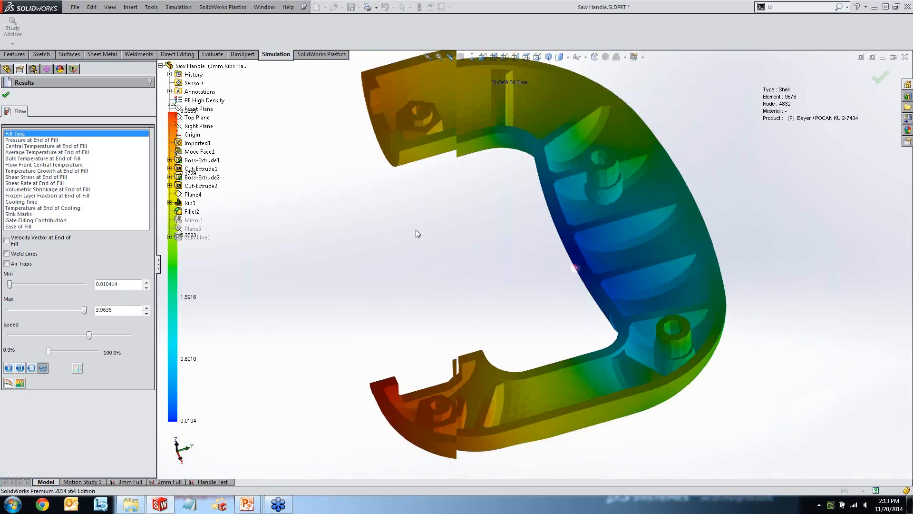
{"action": "middle_click_drag", "start_coordinate": [455, 244], "coordinate": [425, 220]}
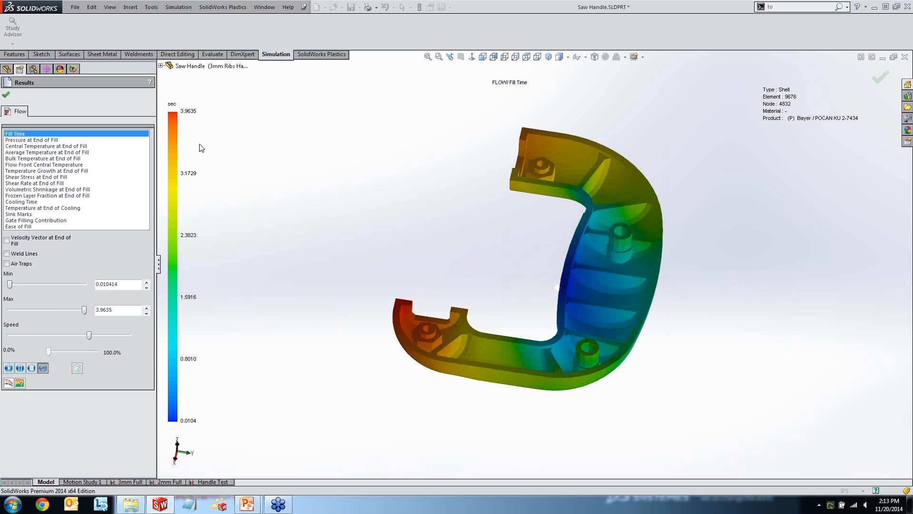
Play the Fill Time animation and examine the melt front from several angles as it spreads from the gate.
{"action": "left_click", "coordinate": [9, 367]}
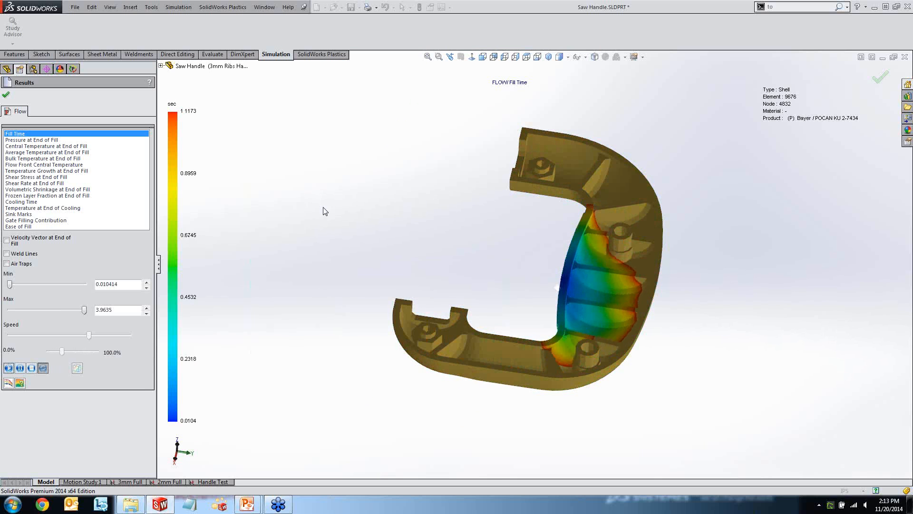
{"action": "middle_click_drag", "start_coordinate": [396, 225], "coordinate": [432, 235]}
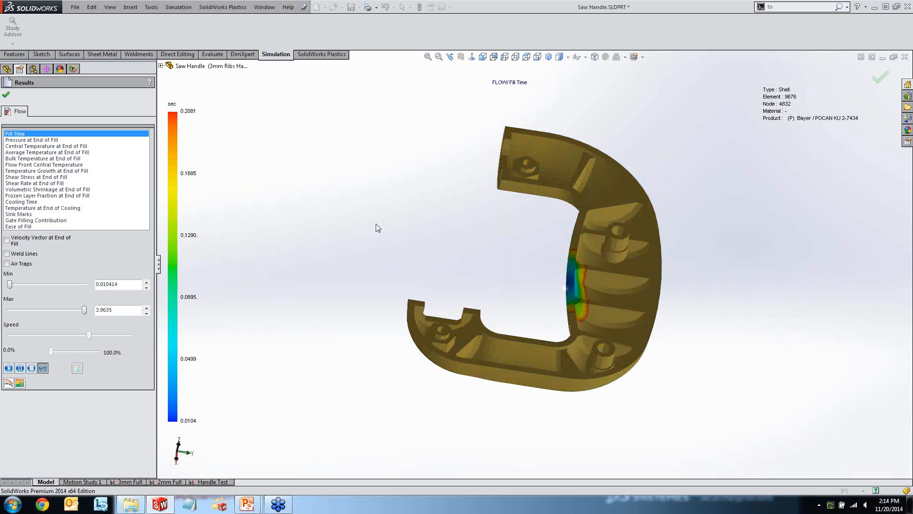
{"action": "middle_click_drag", "start_coordinate": [404, 225], "coordinate": [376, 203]}
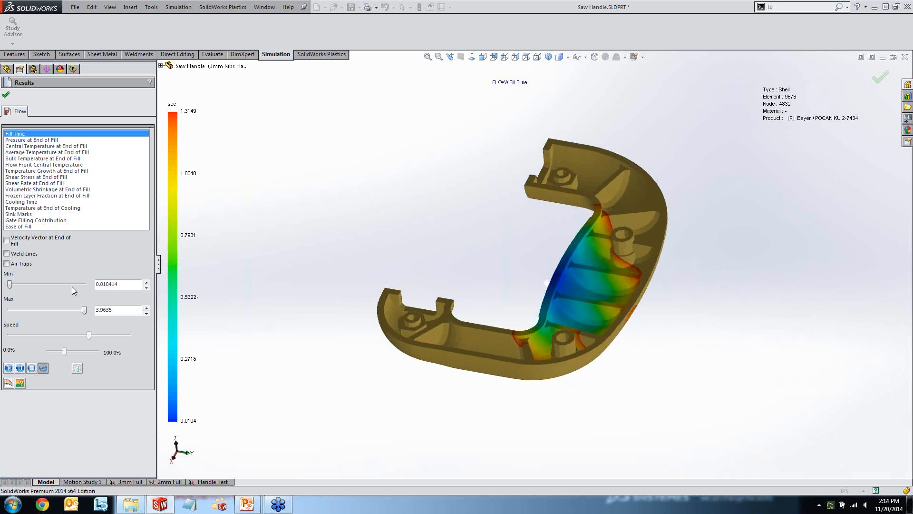
Stop the Fill Time animation and display the Pressure at End of Fill plot.
{"action": "left_click", "coordinate": [31, 368]}
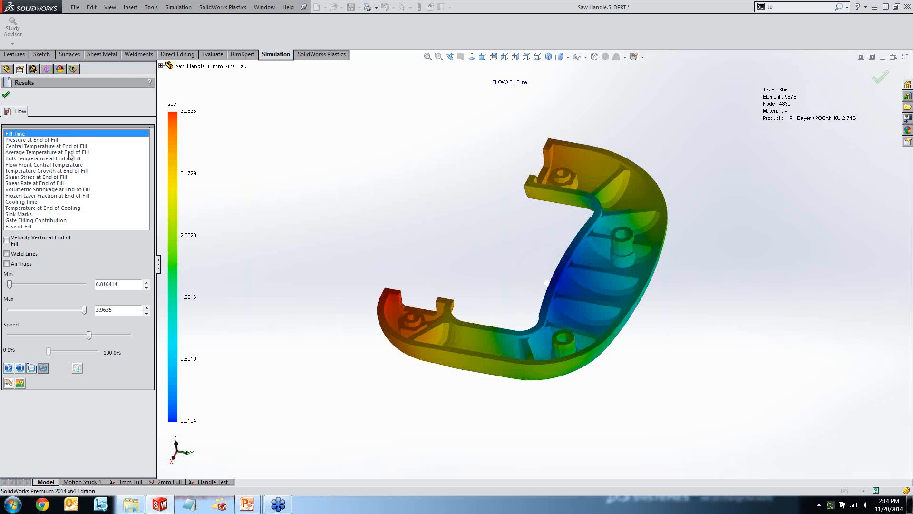
{"action": "left_click", "coordinate": [43, 140]}
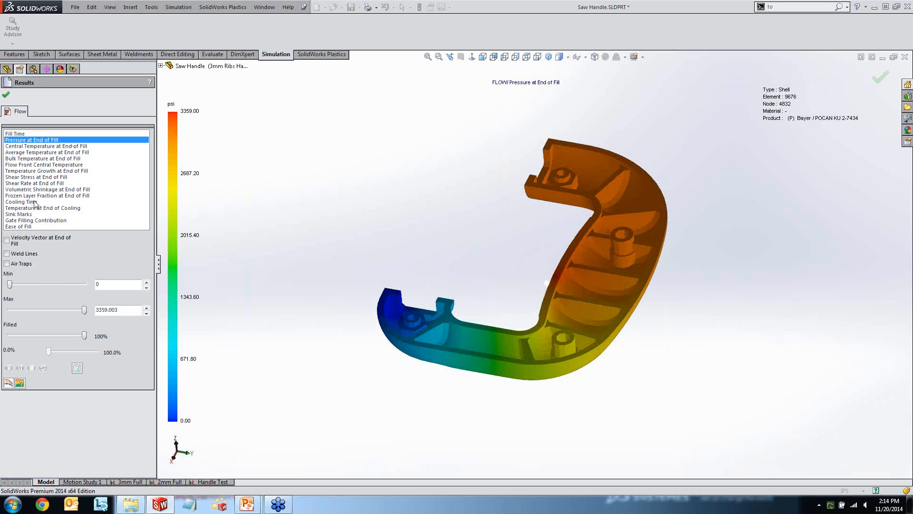
Overlay the predicted weld lines on the half handle, inspect them around the screw bosses, and hide them again.
{"action": "left_click", "coordinate": [7, 254]}
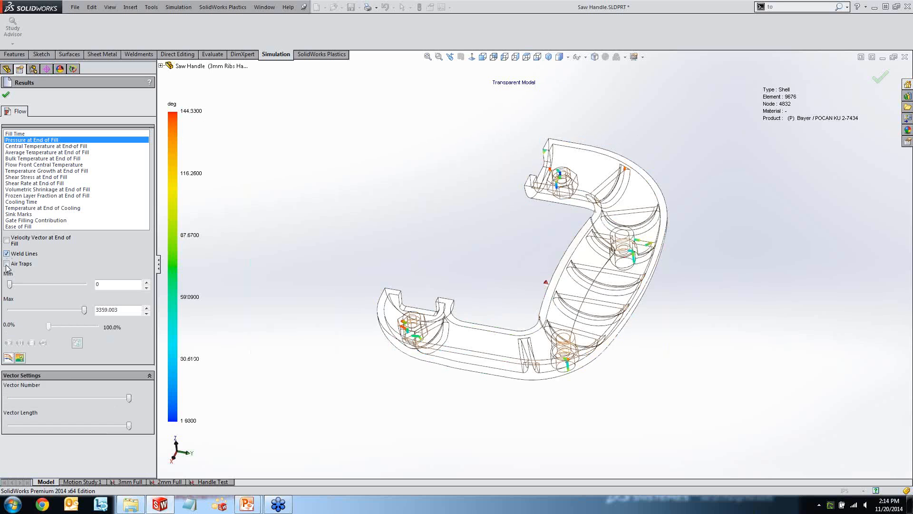
{"action": "middle_click_drag", "start_coordinate": [516, 240], "coordinate": [446, 237]}
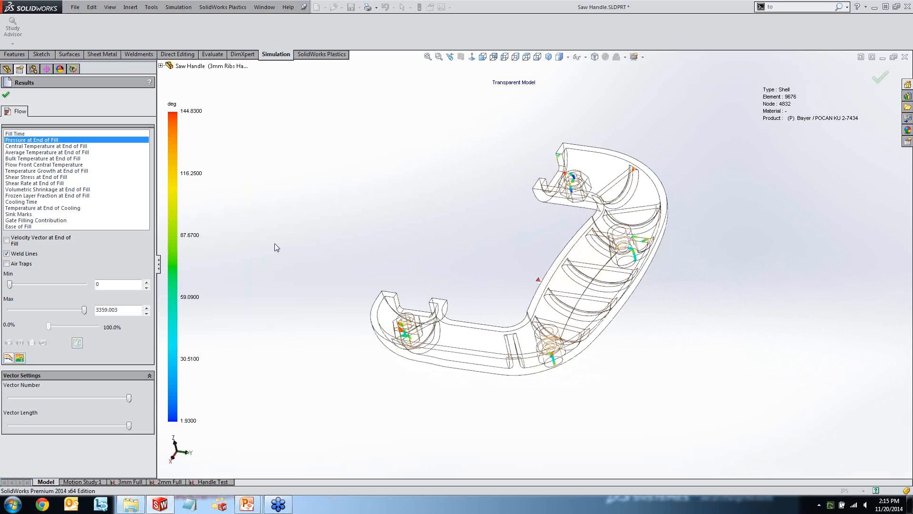
{"action": "left_click", "coordinate": [7, 253]}
Show the air traps on the pressure plot, inspect their locations, then hide them and close the flow results.
{"action": "left_click", "coordinate": [7, 263]}
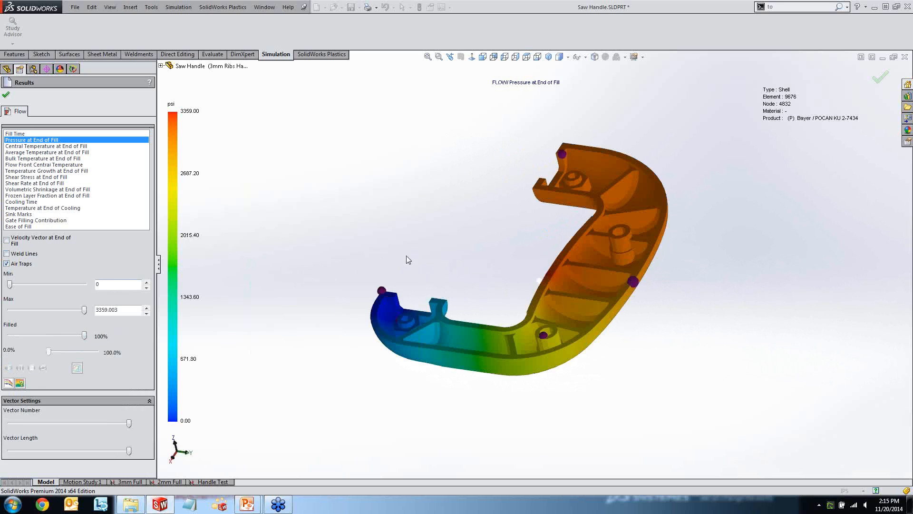
{"action": "middle_click_drag", "start_coordinate": [428, 241], "coordinate": [405, 245]}
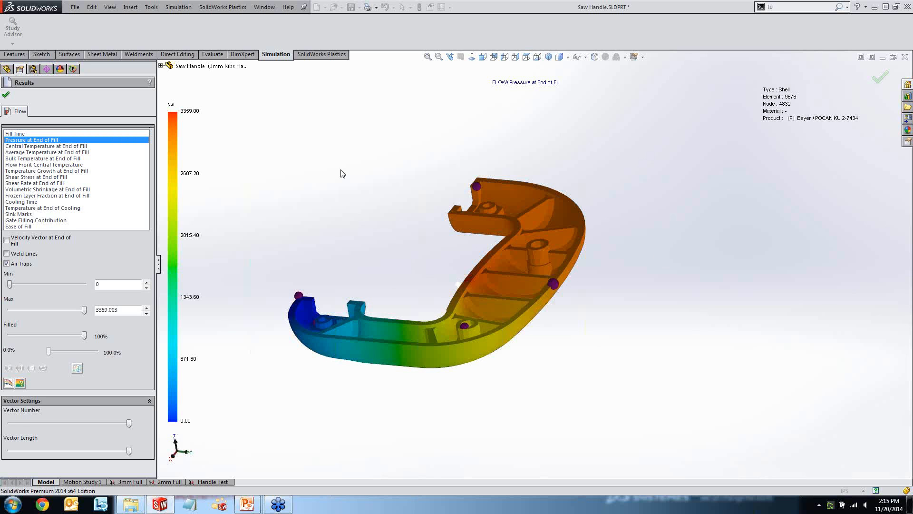
{"action": "left_click", "coordinate": [6, 264]}
{"action": "left_click", "coordinate": [5, 94]}
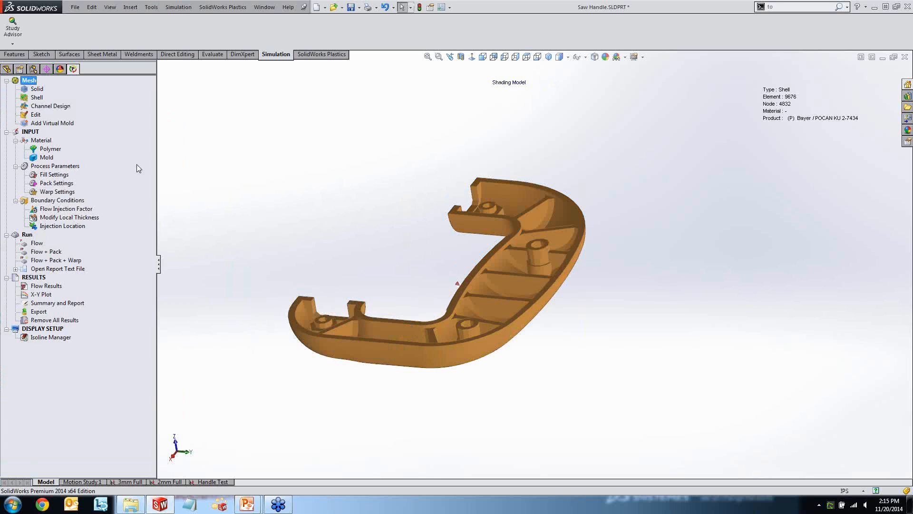
Turn off the Plastics cavity display to show the CAD part, and bring up the saw handle's configurations.
{"action": "scroll", "coordinate": [344, 192], "scroll_direction": "up", "scroll_amount": 1}
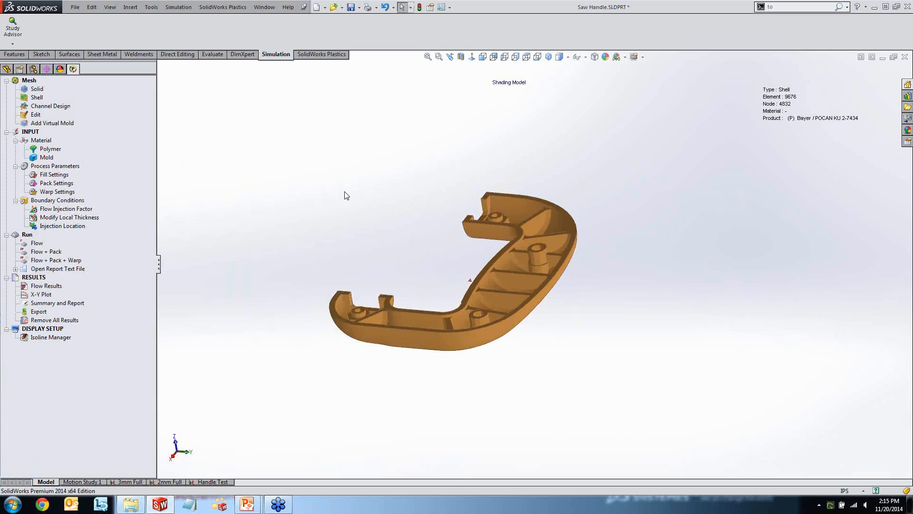
{"action": "middle_click_drag", "start_coordinate": [377, 178], "coordinate": [366, 244]}
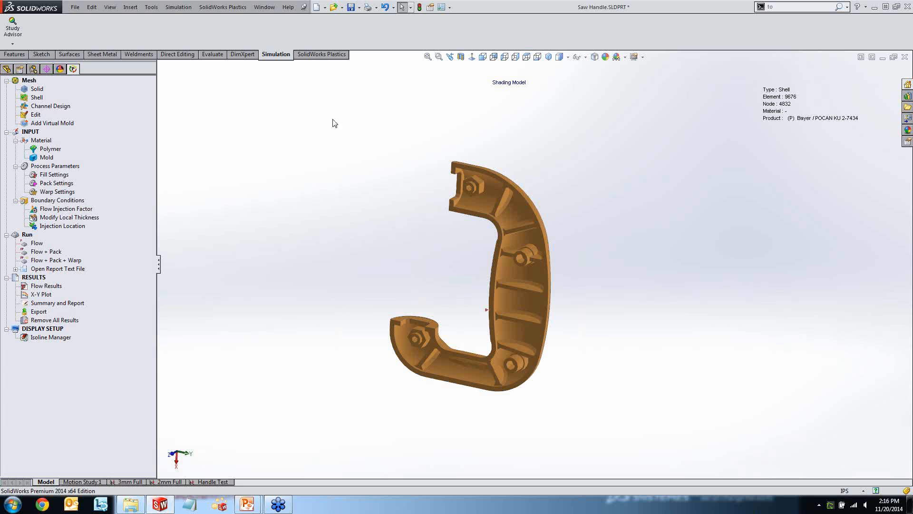
{"action": "left_click", "coordinate": [321, 55]}
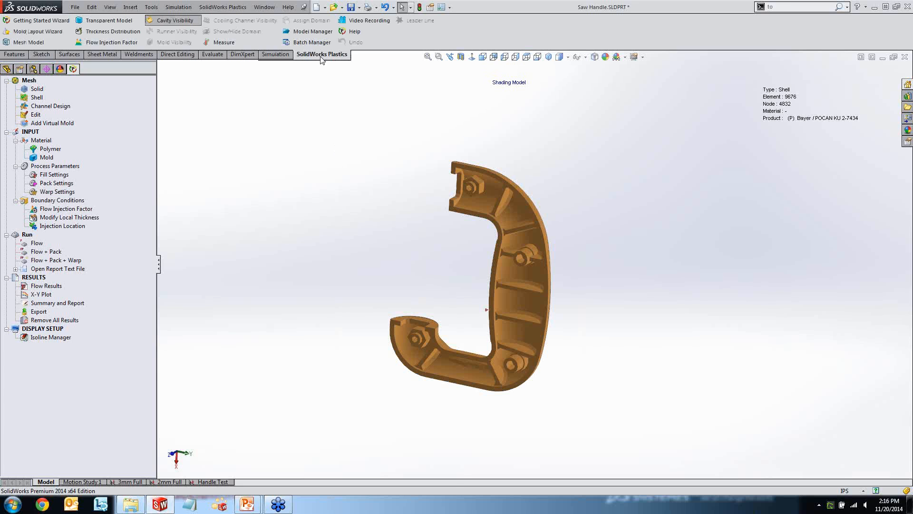
{"action": "left_click", "coordinate": [184, 22]}
{"action": "left_click", "coordinate": [33, 70]}
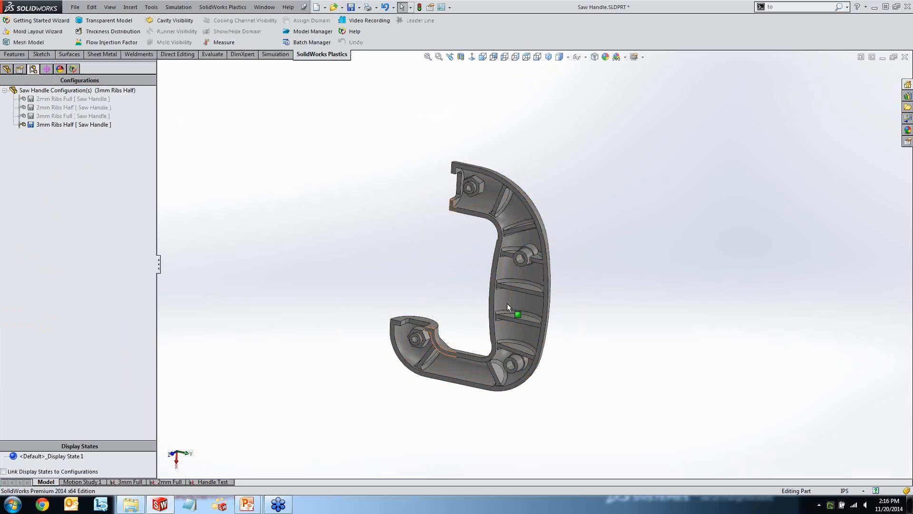
{"action": "scroll", "coordinate": [547, 285], "scroll_direction": "down", "scroll_amount": 3}
{"action": "mouse_move", "coordinate": [436, 241]}
{"action": "middle_mouse_down"}
{"action": "mouse_move", "coordinate": [423, 230]}
{"action": "mouse_move", "coordinate": [434, 186]}
{"action": "mouse_move", "coordinate": [445, 204]}
{"action": "mouse_move", "coordinate": [439, 227]}
{"action": "middle_mouse_up"}
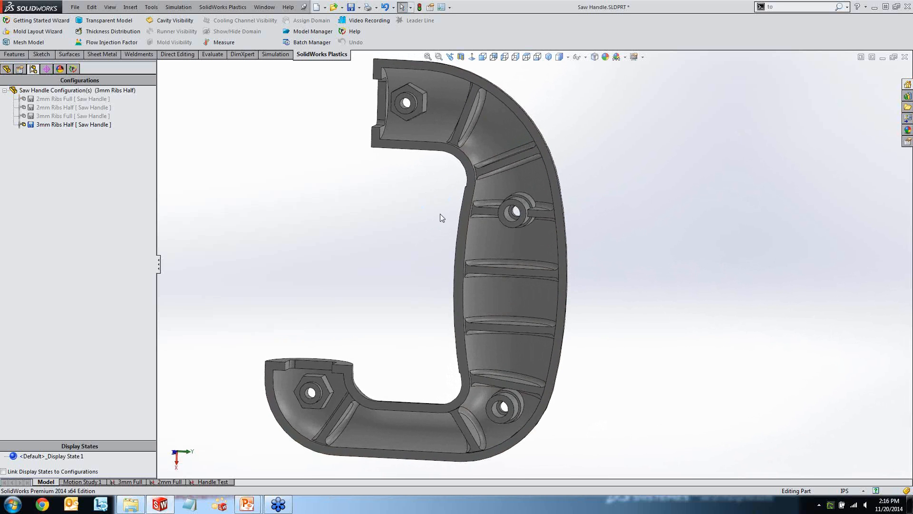
{"action": "scroll", "coordinate": [439, 216], "scroll_direction": "up", "scroll_amount": 1}
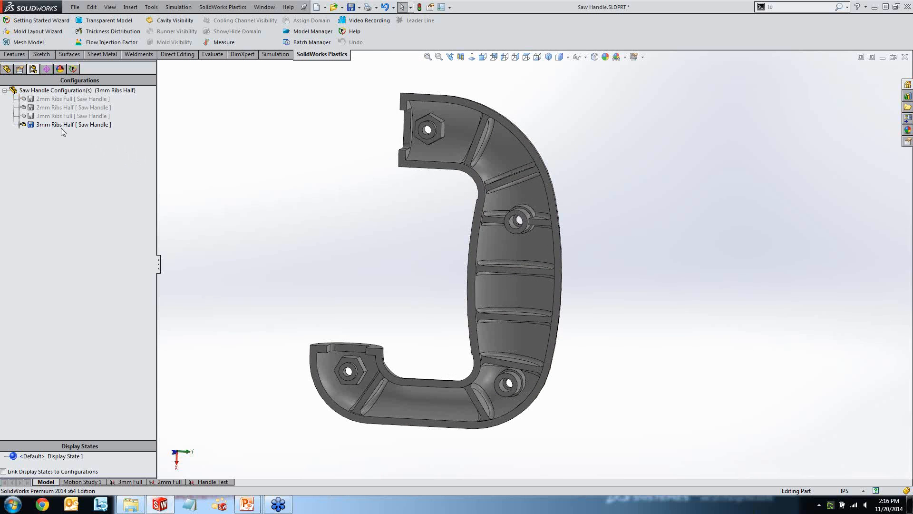
Check the volume of the 3mm Ribs Half configuration in its mass properties.
{"action": "left_click", "coordinate": [60, 108]}
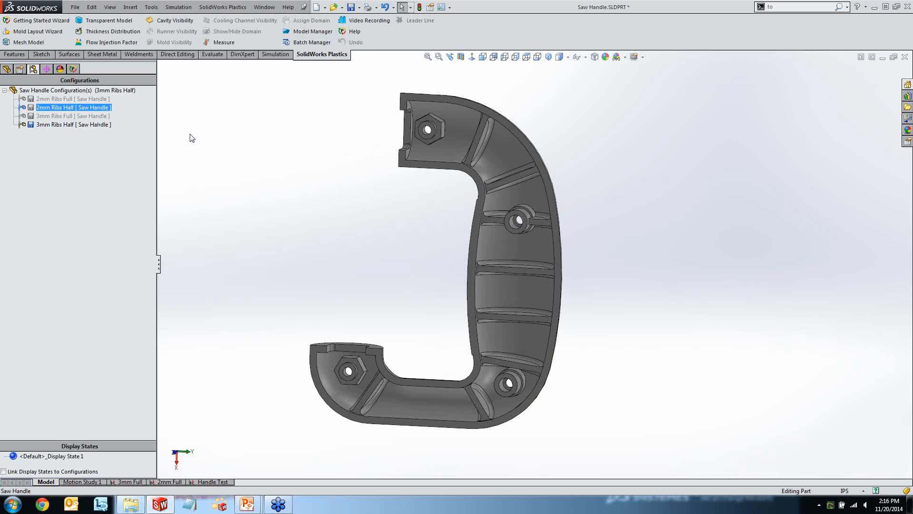
{"action": "left_click", "coordinate": [213, 54]}
{"action": "left_click", "coordinate": [202, 106]}
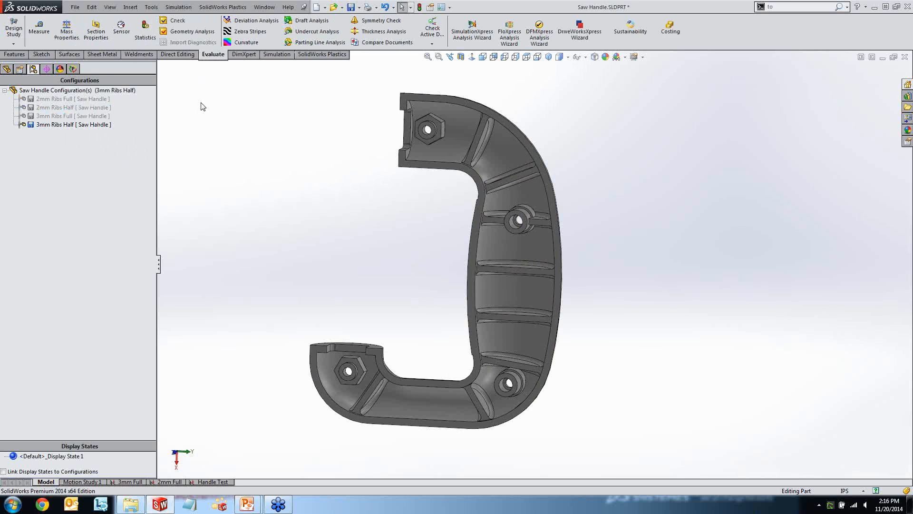
{"action": "left_click", "coordinate": [67, 31]}
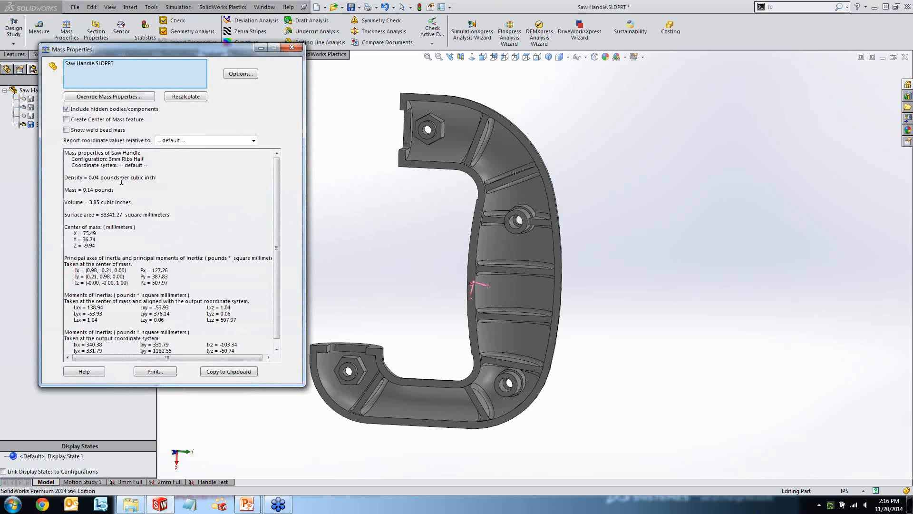
{"action": "left_click_drag", "start_coordinate": [89, 202], "coordinate": [100, 202]}
{"action": "left_click", "coordinate": [288, 48]}
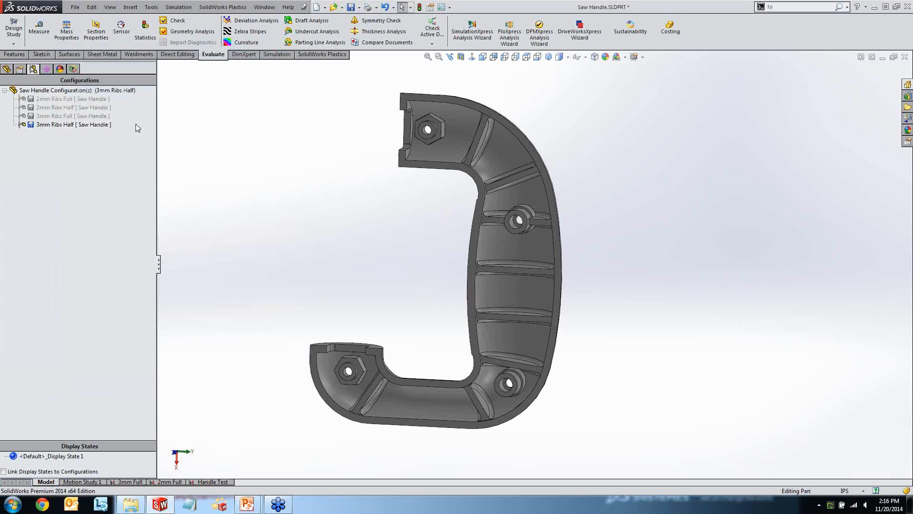
Activate the 2mm Ribs Half configuration without reloading the SolidWorks Plastics project.
{"action": "scroll", "coordinate": [514, 129], "scroll_direction": "down", "scroll_amount": 2}
{"action": "scroll", "coordinate": [513, 128], "scroll_direction": "down", "scroll_amount": 1}
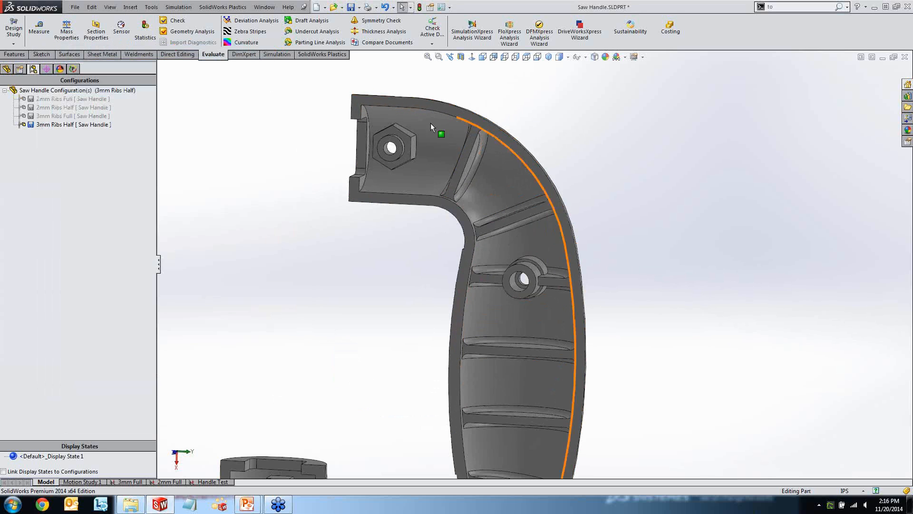
{"action": "double_click", "coordinate": [57, 109]}
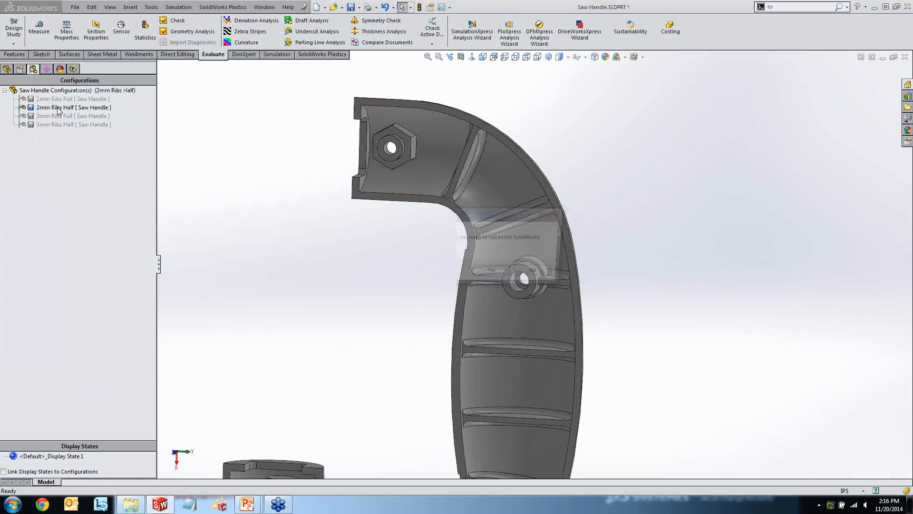
{"action": "left_click", "coordinate": [524, 274]}
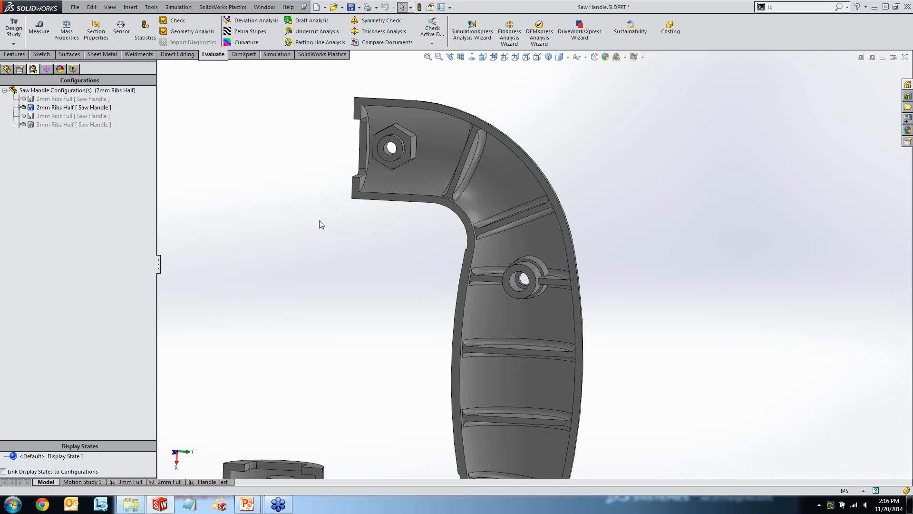
Check the volume of the 2mm Ribs Half configuration in its mass properties.
{"action": "left_click", "coordinate": [67, 31]}
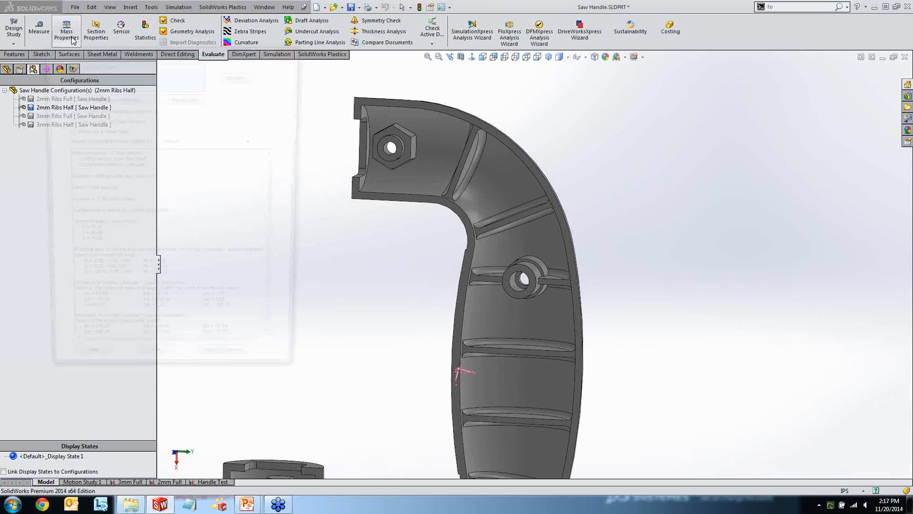
{"action": "left_click_drag", "start_coordinate": [89, 202], "coordinate": [113, 203]}
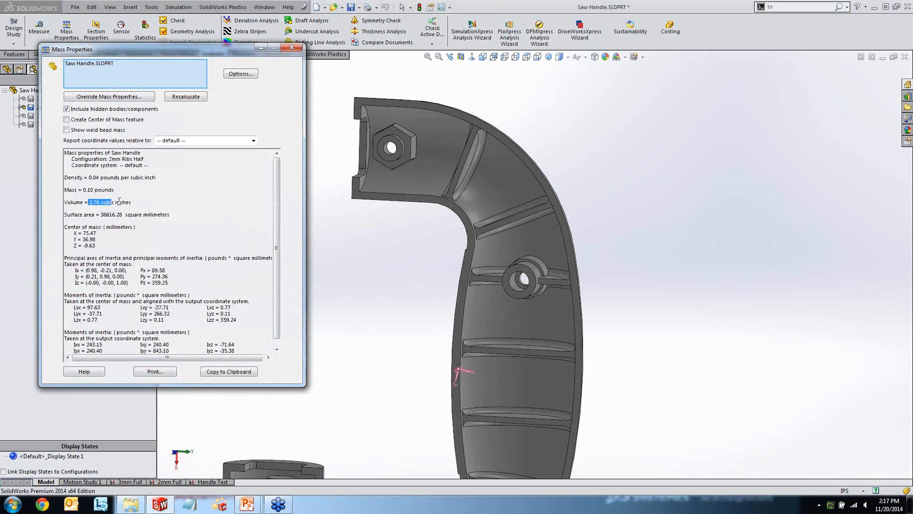
{"action": "left_click", "coordinate": [136, 194]}
{"action": "left_click", "coordinate": [290, 48]}
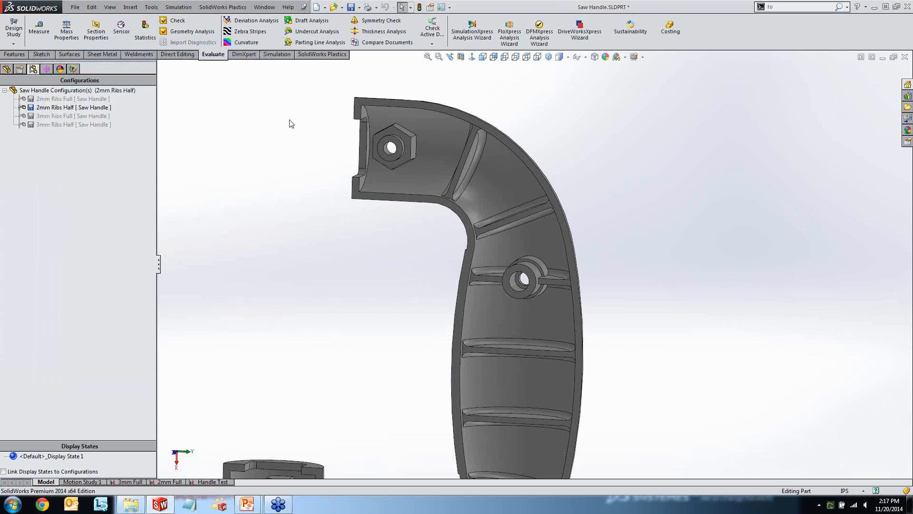
Activate the 2mm Ribs Full configuration and reload the SolidWorks Plastics project for it.
{"action": "key", "text": "f"}
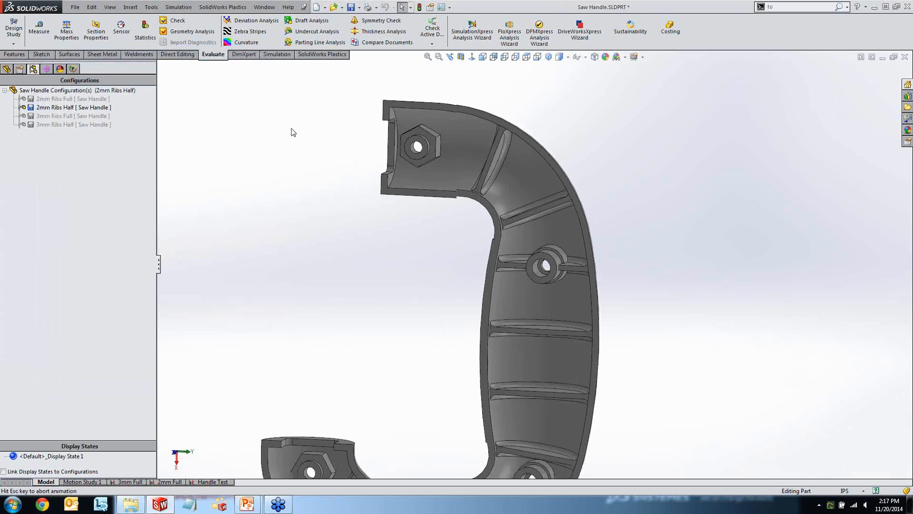
{"action": "middle_click_drag", "start_coordinate": [434, 187], "coordinate": [422, 200]}
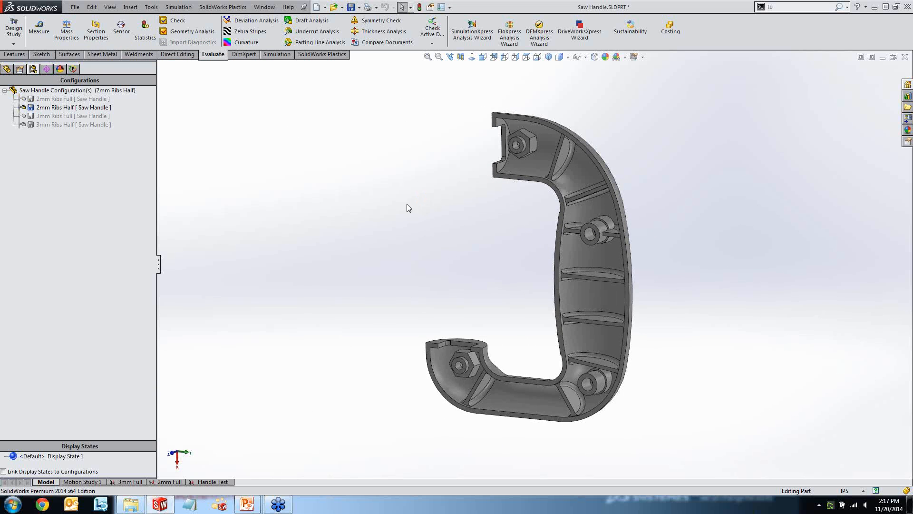
{"action": "middle_click_drag", "start_coordinate": [408, 206], "coordinate": [365, 199], "text": "ctrl"}
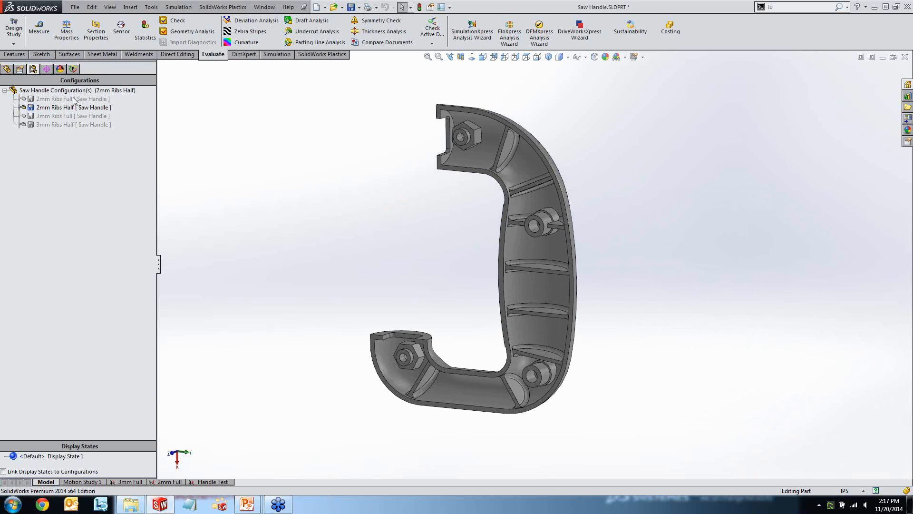
{"action": "double_click", "coordinate": [57, 100]}
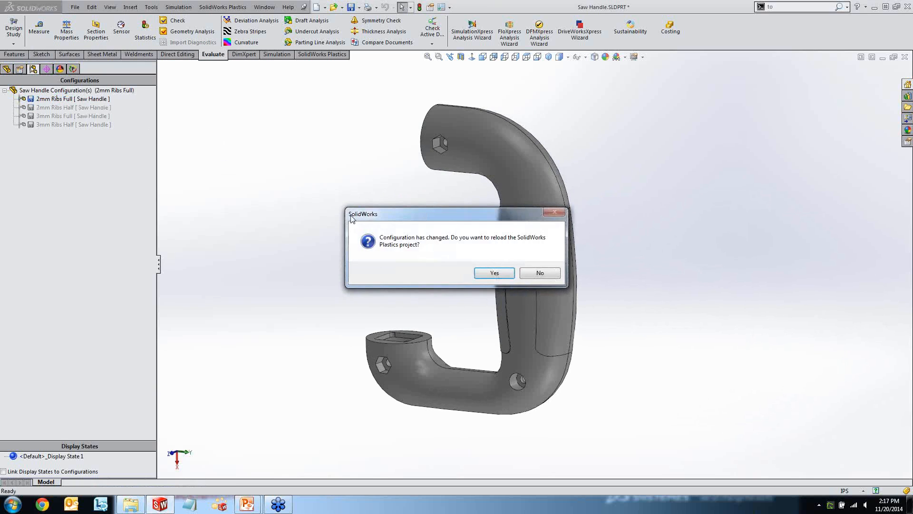
{"action": "left_click", "coordinate": [486, 272]}
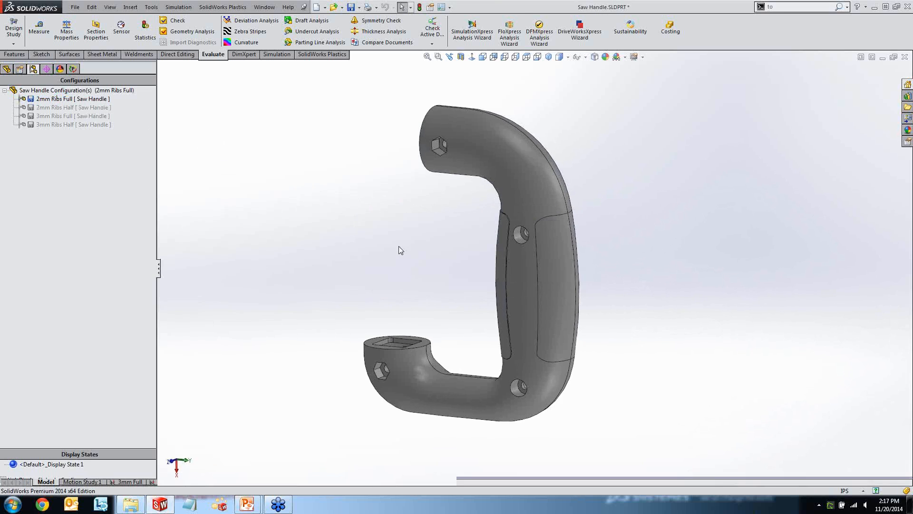
{"action": "mouse_move", "coordinate": [419, 217]}
{"action": "middle_mouse_down"}
{"action": "mouse_move", "coordinate": [520, 212]}
{"action": "mouse_move", "coordinate": [548, 228]}
{"action": "mouse_move", "coordinate": [490, 204]}
{"action": "mouse_move", "coordinate": [442, 209]}
{"action": "mouse_move", "coordinate": [427, 223]}
{"action": "middle_mouse_up"}
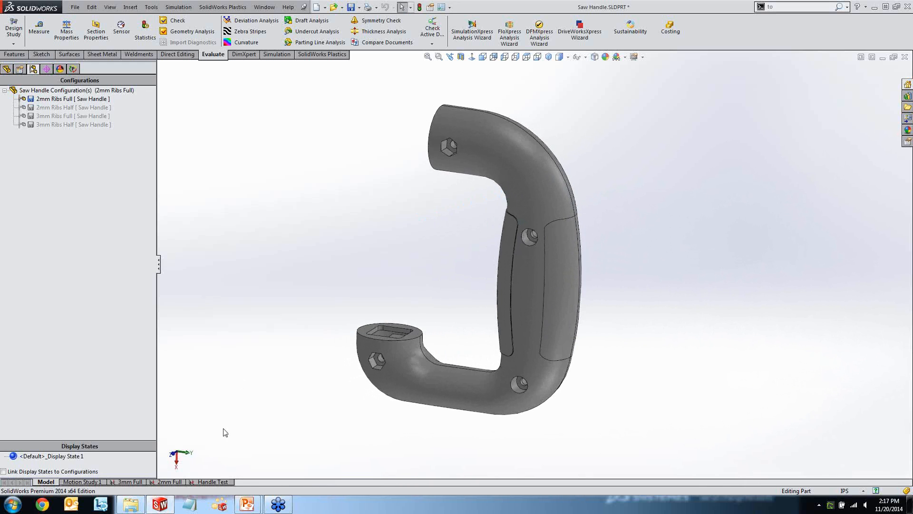
Duplicate the Handle Test simulation study as Handle Test2, using the 2mm Ribs Full configuration.
{"action": "right_click", "coordinate": [206, 482]}
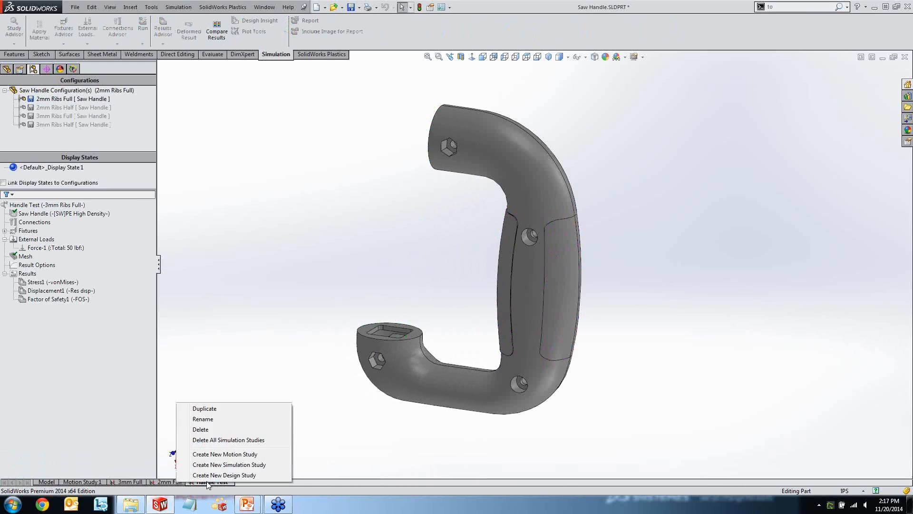
{"action": "left_click", "coordinate": [227, 409]}
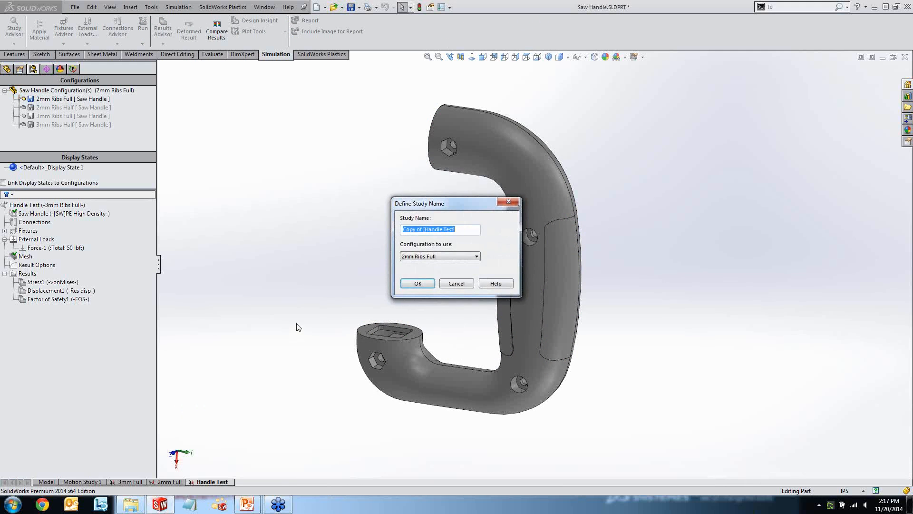
{"action": "type", "text": "Handle Test2"}
{"action": "left_click", "coordinate": [408, 282]}
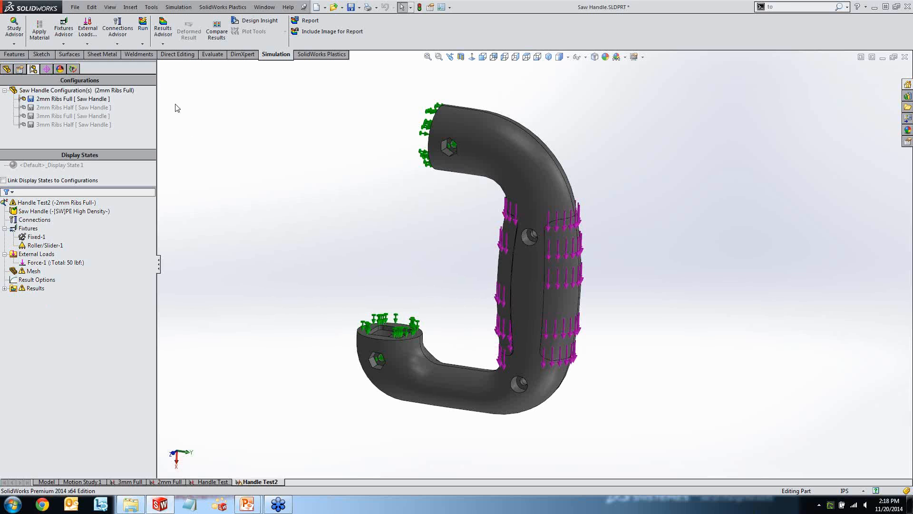
Run the Handle Test2 study and display its resultant displacement plot.
{"action": "left_click", "coordinate": [143, 24]}
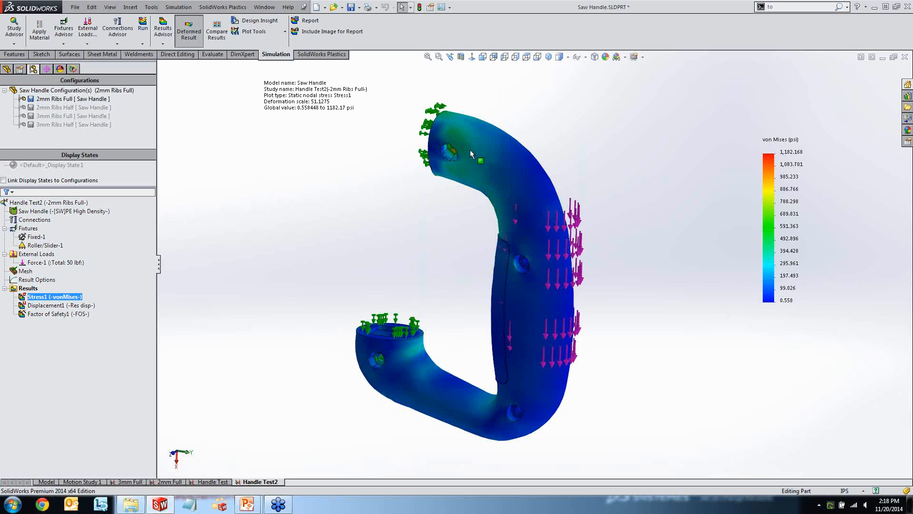
{"action": "right_click", "coordinate": [73, 298]}
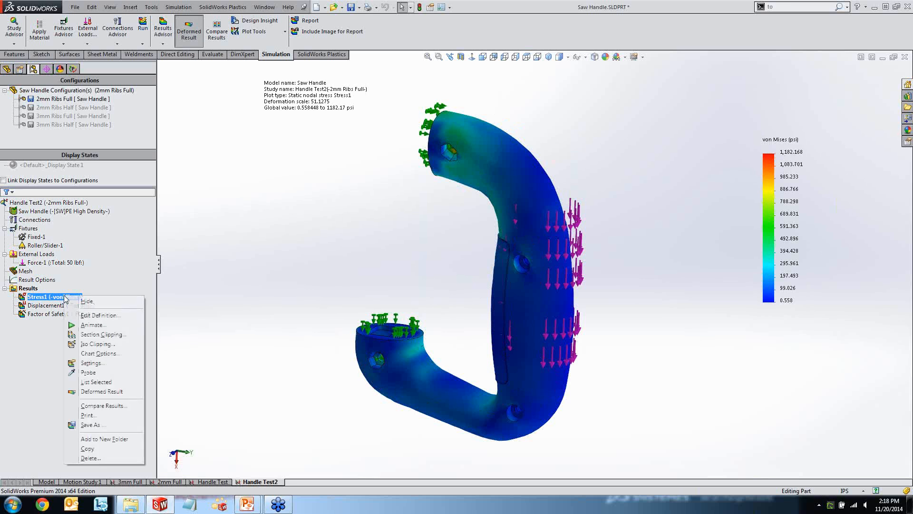
{"action": "double_click", "coordinate": [54, 305]}
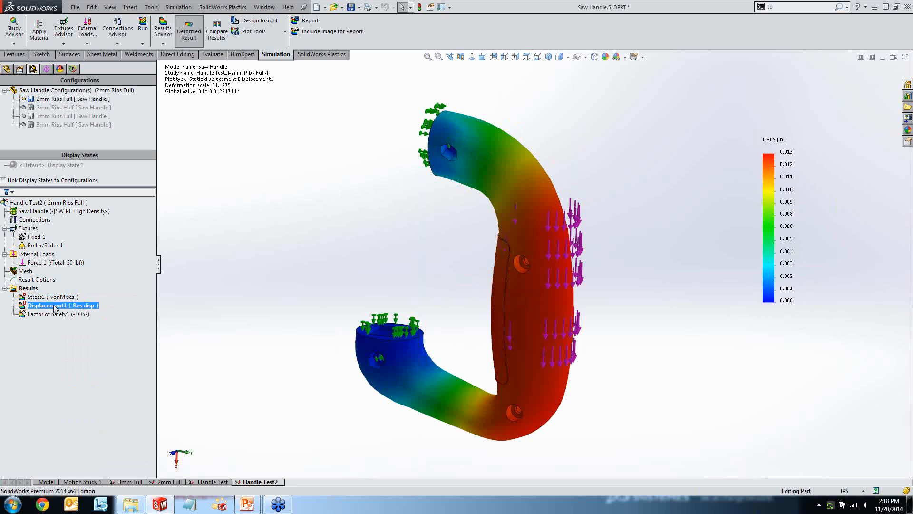
Hide the displacement plot of the Handle Test2 study and display its factor of safety plot.
{"action": "middle_click_drag", "start_coordinate": [373, 238], "coordinate": [395, 190]}
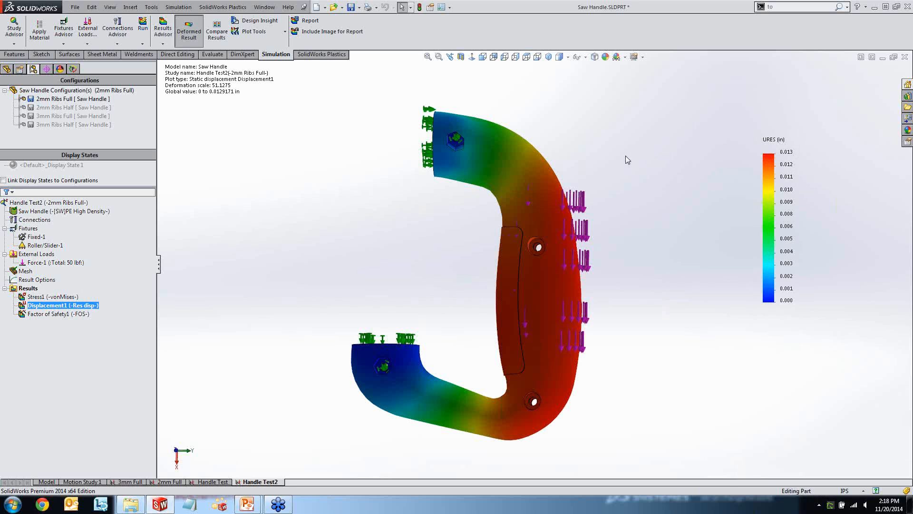
{"action": "right_click", "coordinate": [58, 303]}
{"action": "left_click", "coordinate": [61, 311]}
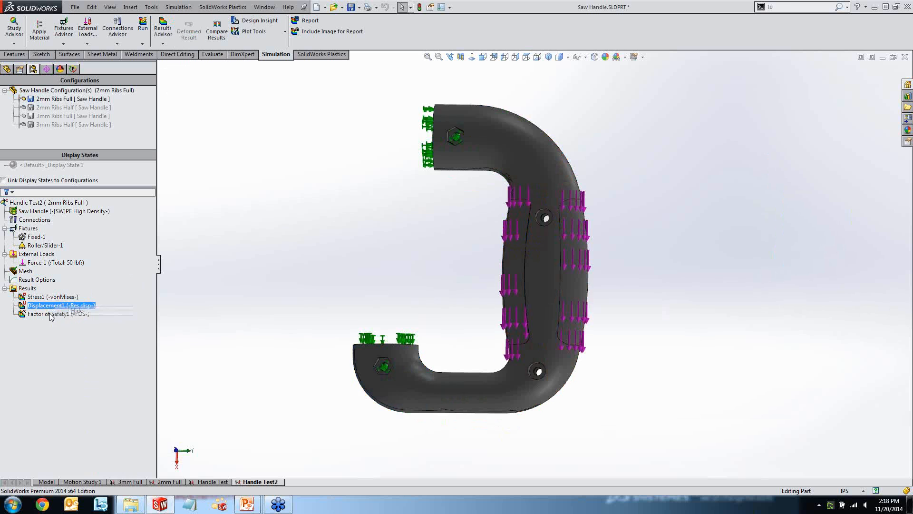
{"action": "double_click", "coordinate": [52, 314]}
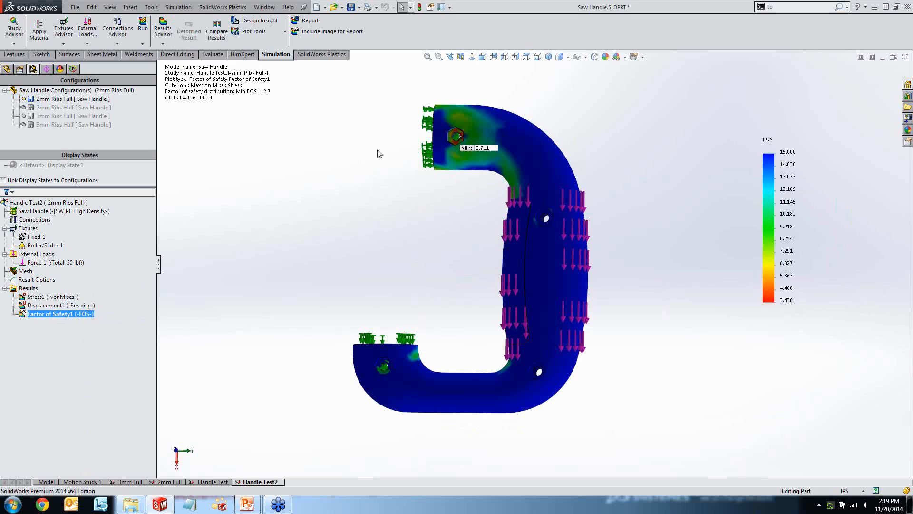
Move the minimum factor of safety label clear of the handle and examine the region around the upper hexagonal nut recess.
{"action": "mouse_move", "coordinate": [377, 151]}
{"action": "middle_mouse_down"}
{"action": "mouse_move", "coordinate": [377, 143]}
{"action": "mouse_move", "coordinate": [405, 170]}
{"action": "middle_mouse_up"}
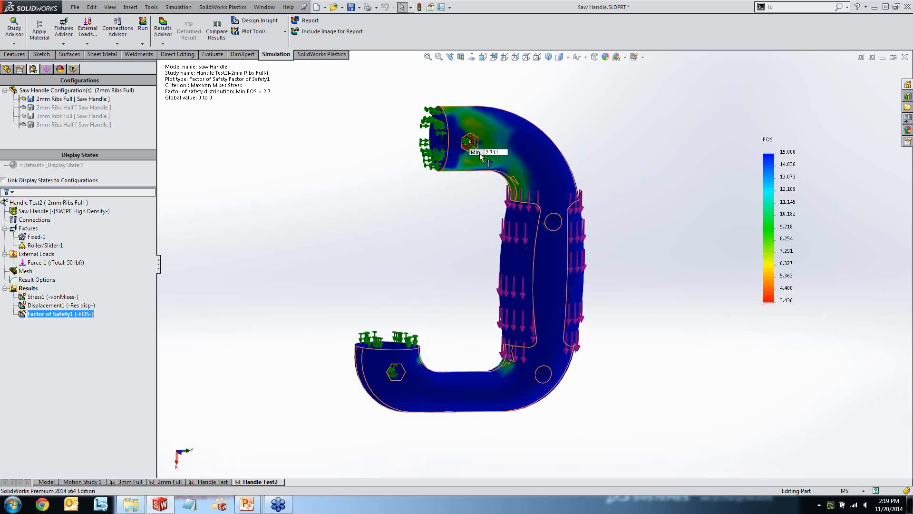
{"action": "left_click_drag", "start_coordinate": [485, 152], "coordinate": [495, 91]}
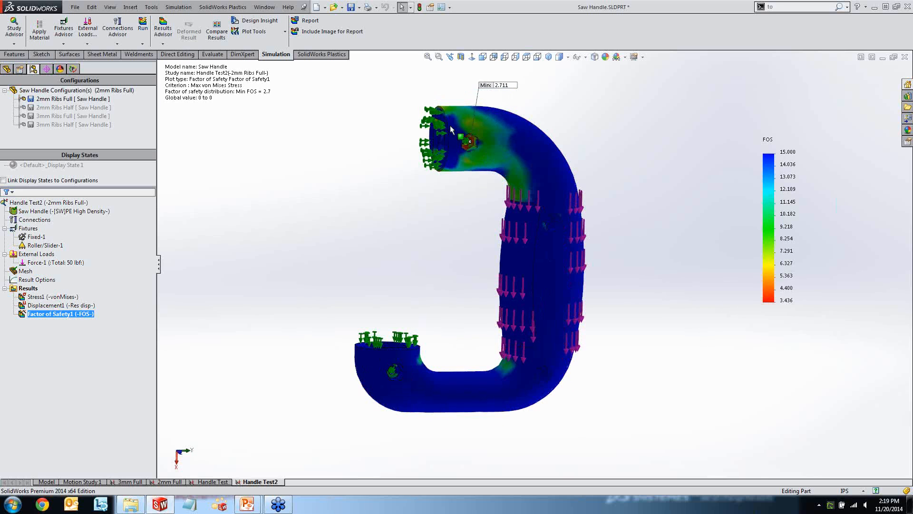
{"action": "scroll", "coordinate": [477, 147], "scroll_direction": "down", "scroll_amount": 8}
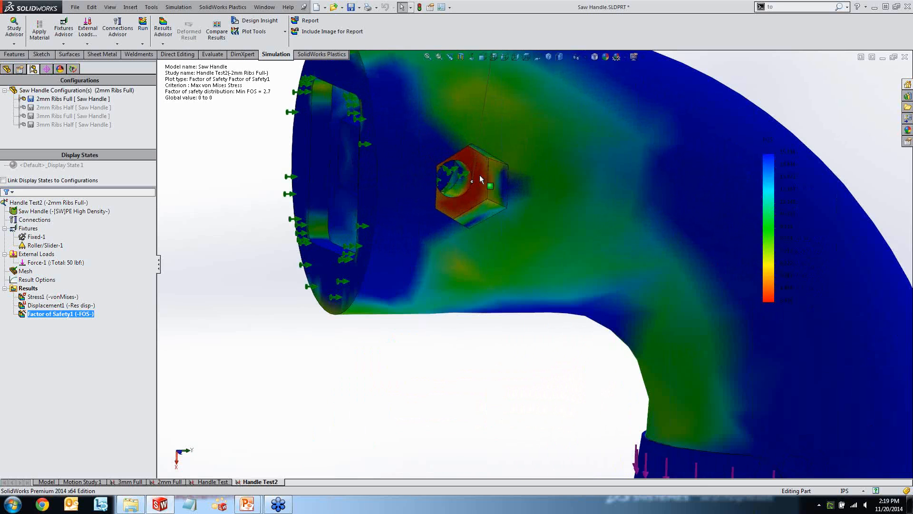
{"action": "middle_click", "coordinate": [479, 175]}
{"action": "middle_click_drag", "start_coordinate": [478, 174], "coordinate": [652, 167]}
{"action": "key", "text": "s"}
{"action": "left_click", "coordinate": [652, 166]}
{"action": "scroll", "coordinate": [580, 201], "scroll_direction": "up", "scroll_amount": 2}
{"action": "middle_click_drag", "start_coordinate": [580, 201], "coordinate": [551, 219]}
{"action": "scroll", "coordinate": [607, 207], "scroll_direction": "up", "scroll_amount": 5}
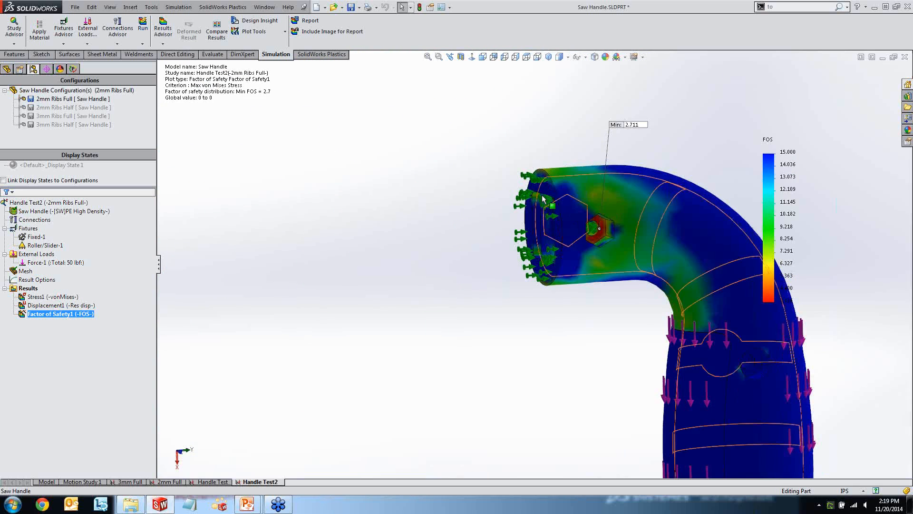
{"action": "scroll", "coordinate": [456, 206], "scroll_direction": "up", "scroll_amount": 2}
{"action": "middle_click_drag", "start_coordinate": [453, 282], "coordinate": [339, 188], "text": "ctrl"}
{"action": "scroll", "coordinate": [475, 273], "scroll_direction": "up", "scroll_amount": 1}
{"action": "middle_click_drag", "start_coordinate": [475, 273], "coordinate": [327, 245]}
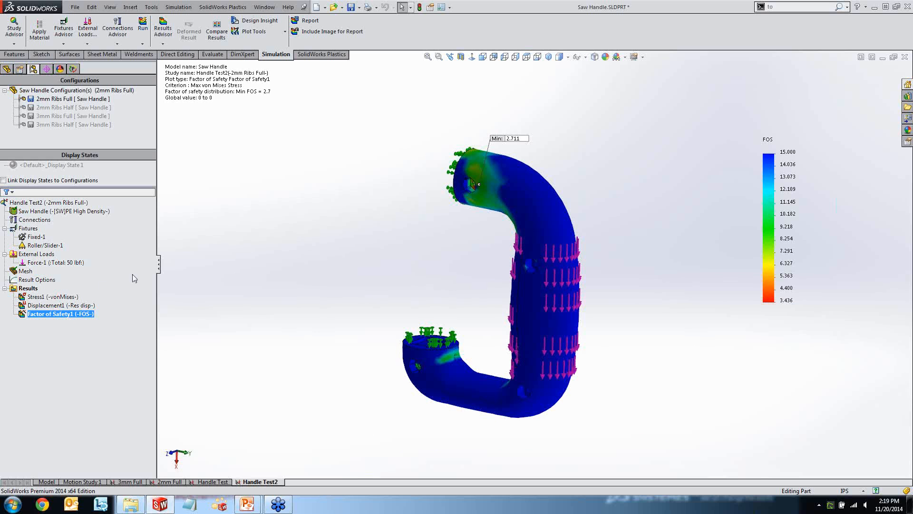
Hide the factor of safety plot, then activate the 2mm Ribs Half configuration and reload its SolidWorks Plastics project.
{"action": "right_click", "coordinate": [61, 312]}
{"action": "left_click", "coordinate": [82, 318]}
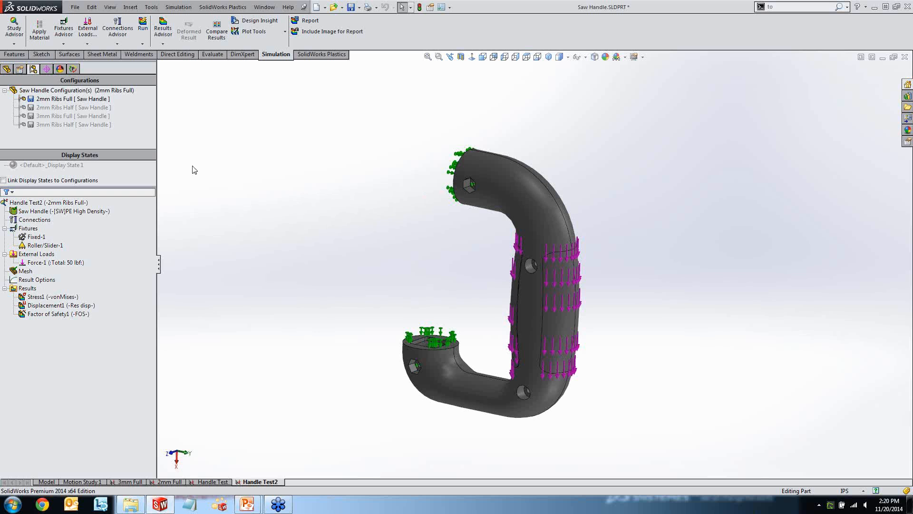
{"action": "double_click", "coordinate": [71, 107]}
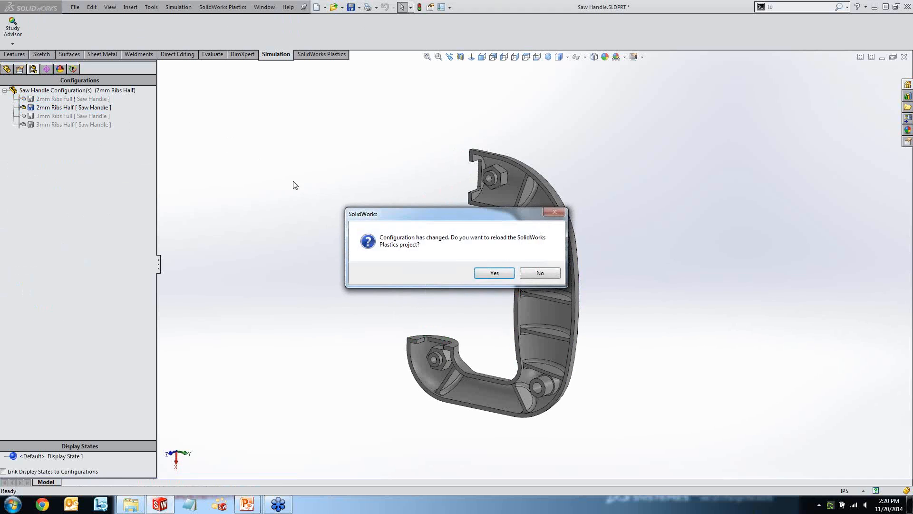
{"action": "left_click", "coordinate": [483, 272]}
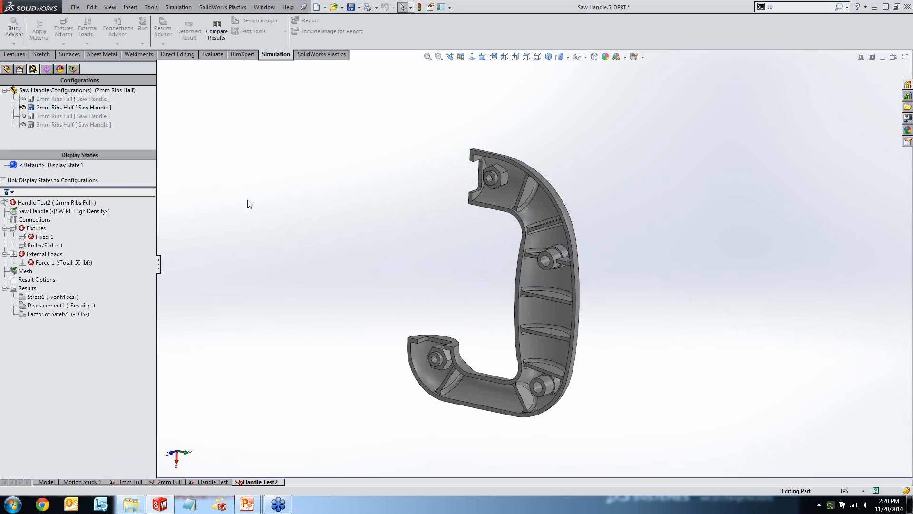
Return to the part model and open the Plastics flow results of the 2mm Ribs Half configuration with the Fill Time plot.
{"action": "left_click", "coordinate": [51, 481]}
{"action": "left_click", "coordinate": [73, 69]}
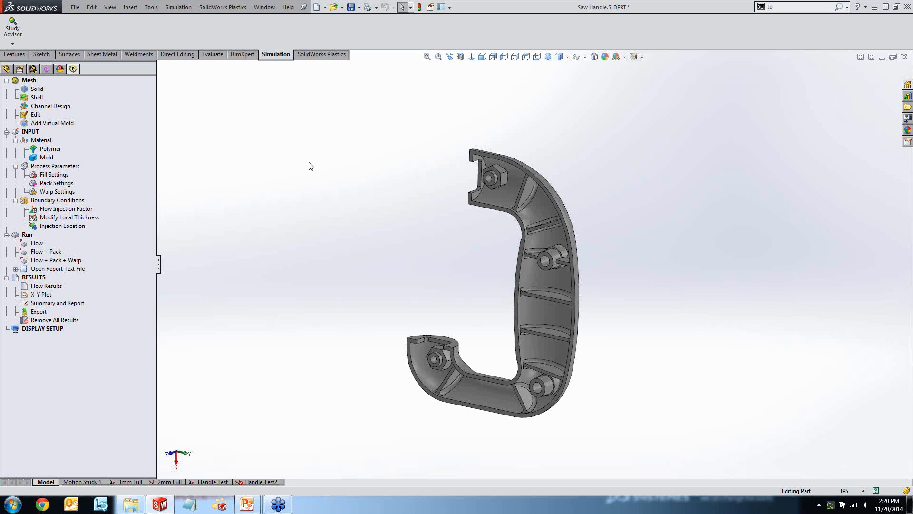
{"action": "right_click", "coordinate": [39, 99]}
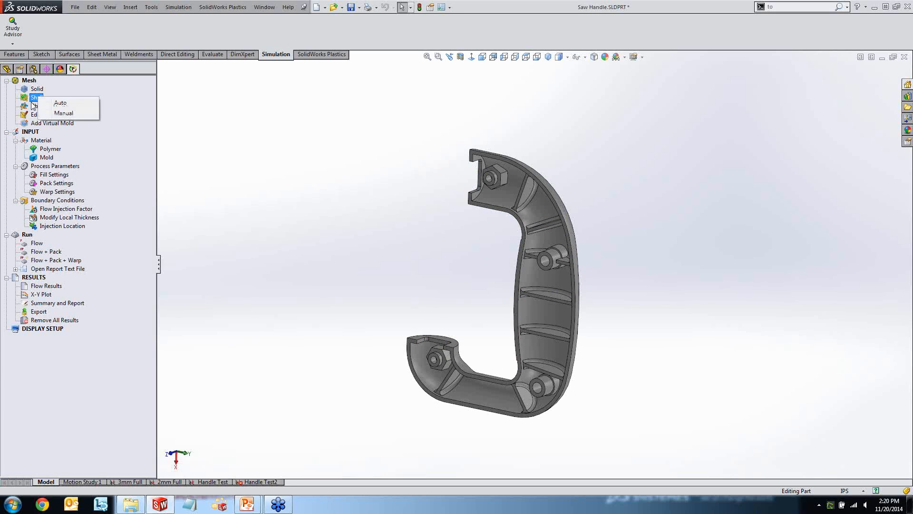
{"action": "left_click", "coordinate": [44, 149]}
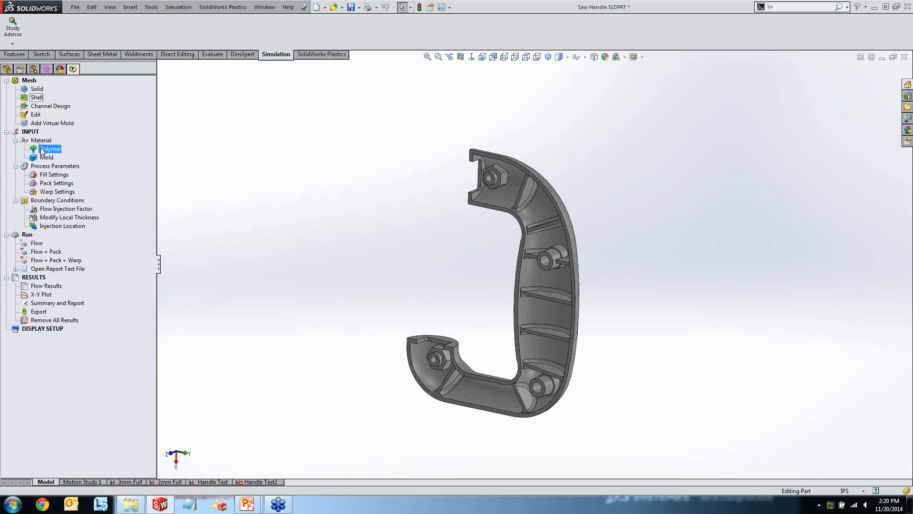
{"action": "double_click", "coordinate": [60, 226]}
{"action": "middle_click_drag", "start_coordinate": [319, 279], "coordinate": [377, 167]}
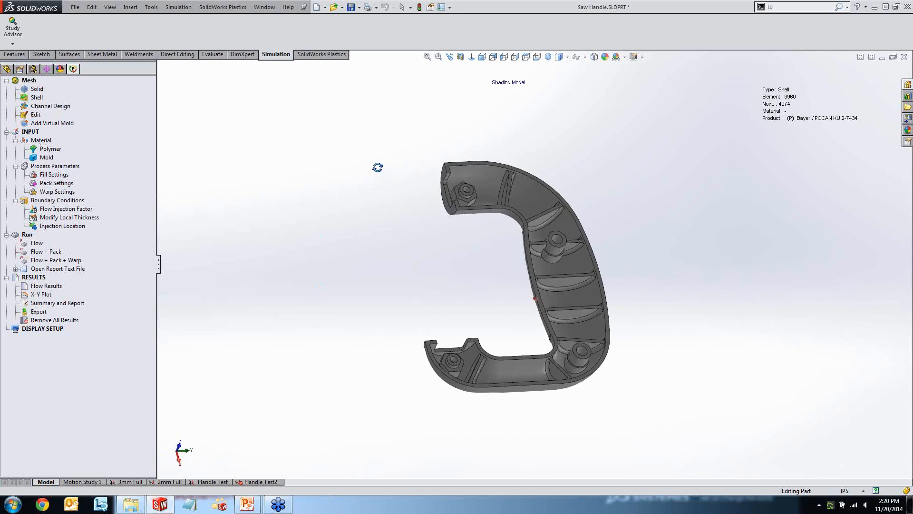
{"action": "double_click", "coordinate": [43, 286]}
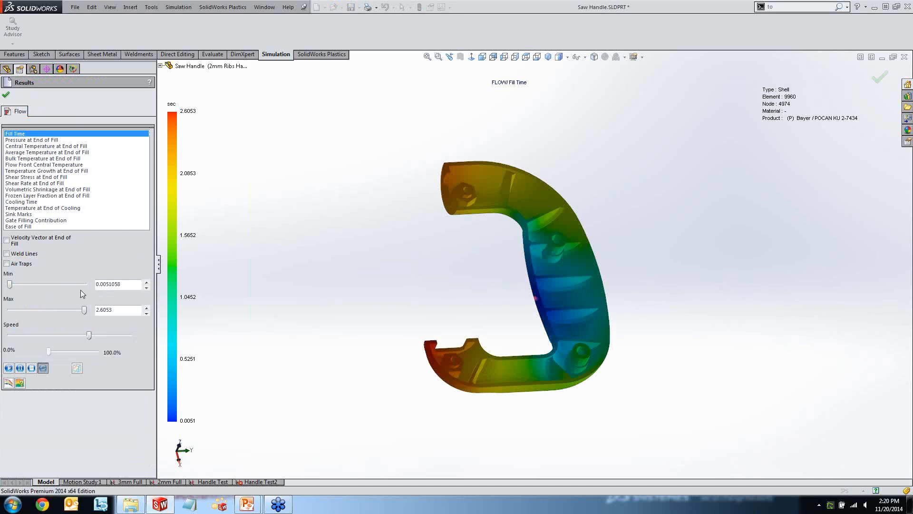
Play the Fill Time animation, examine how the plastic flows through the ribbed interior, and stop it.
{"action": "left_click", "coordinate": [8, 368]}
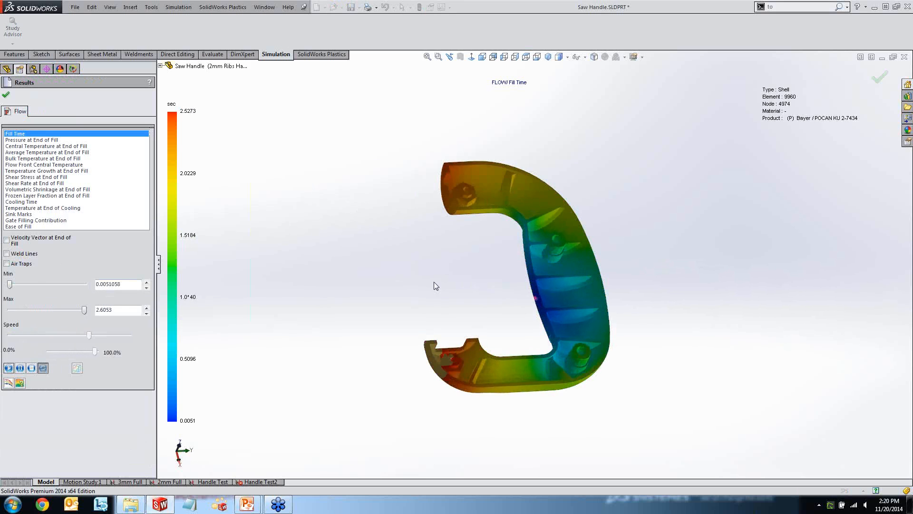
{"action": "middle_click_drag", "start_coordinate": [442, 285], "coordinate": [412, 272]}
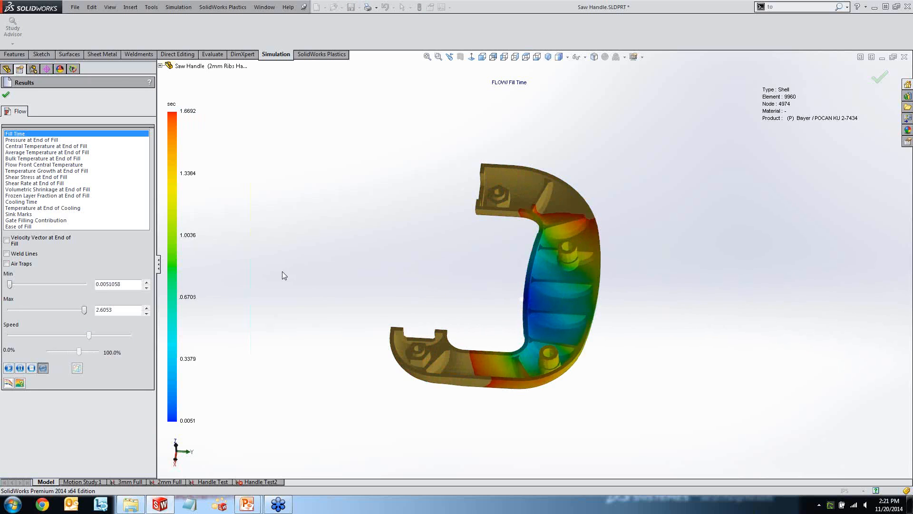
{"action": "left_click", "coordinate": [31, 368]}
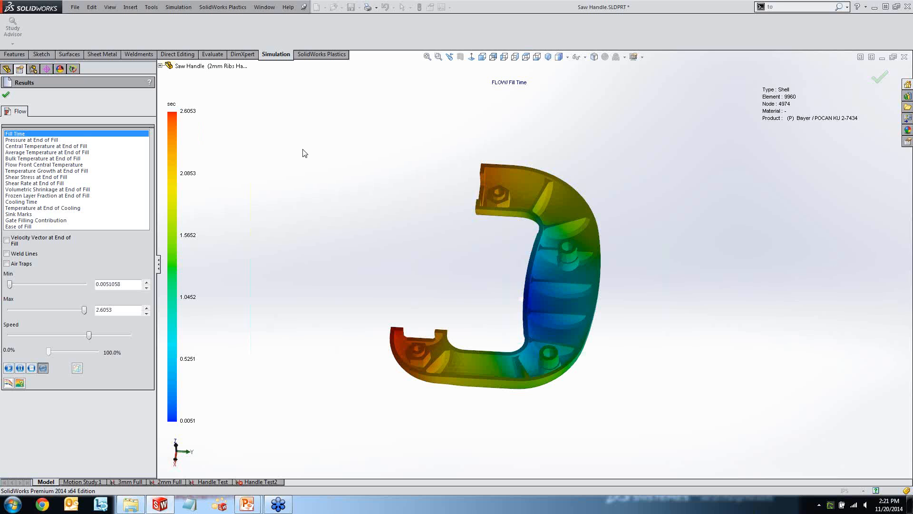
Display the Pressure at End of Fill result and overlay the weld lines and air traps on the handle half.
{"action": "left_click", "coordinate": [54, 141]}
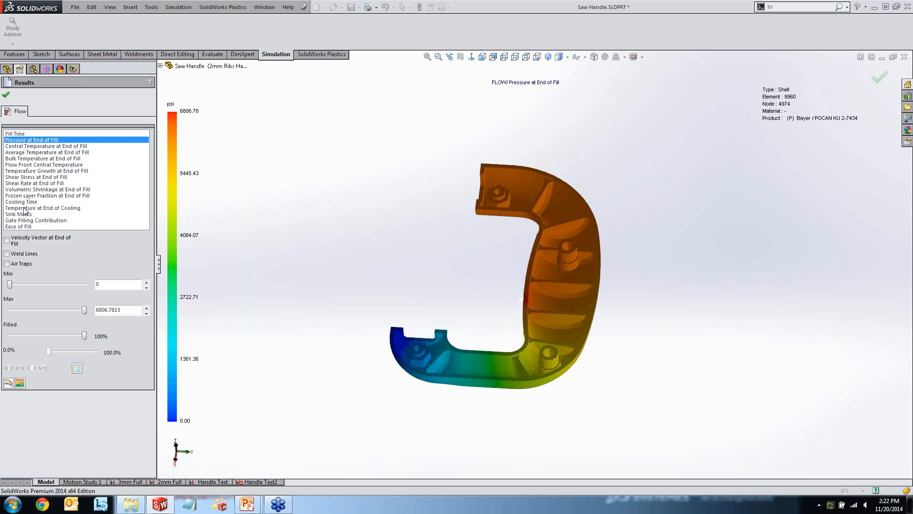
{"action": "left_click", "coordinate": [7, 253]}
{"action": "left_click", "coordinate": [7, 264]}
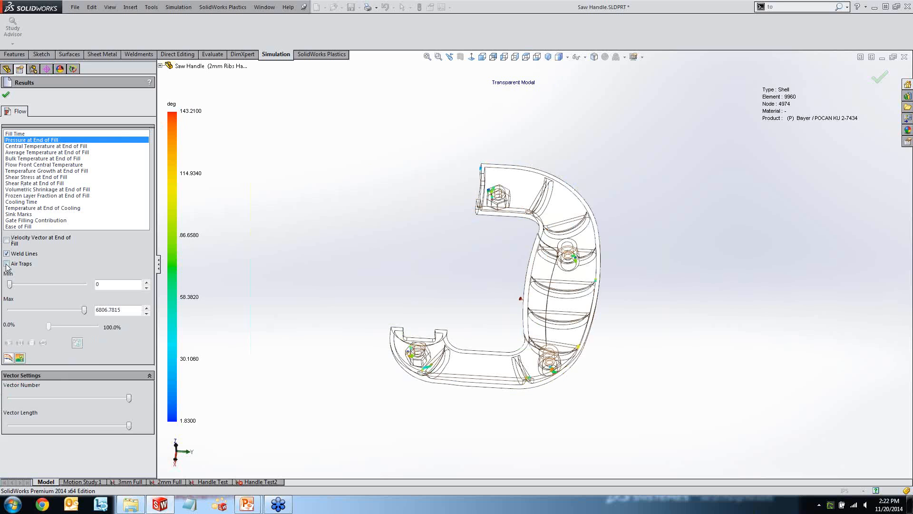
{"action": "middle_click_drag", "start_coordinate": [322, 273], "coordinate": [346, 242]}
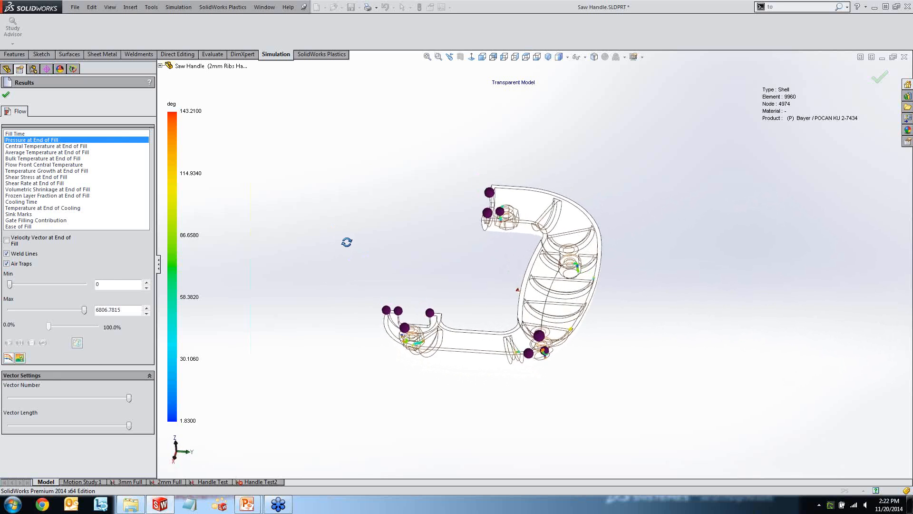
Turn off the weld lines, examine the air trap locations on the pressure plot, and turn off the air traps.
{"action": "left_click", "coordinate": [27, 254]}
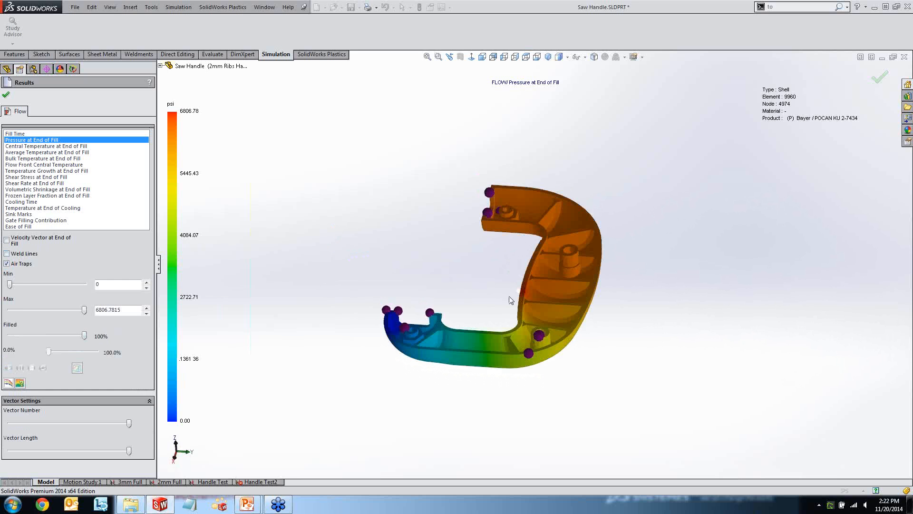
{"action": "scroll", "coordinate": [626, 299], "scroll_direction": "down", "scroll_amount": 3}
{"action": "middle_click_drag", "start_coordinate": [391, 264], "coordinate": [366, 249]}
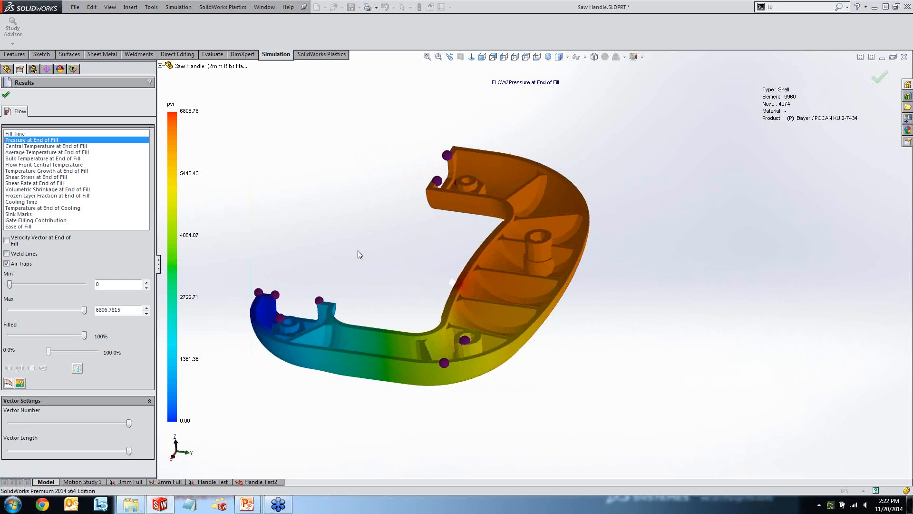
{"action": "left_click", "coordinate": [6, 263]}
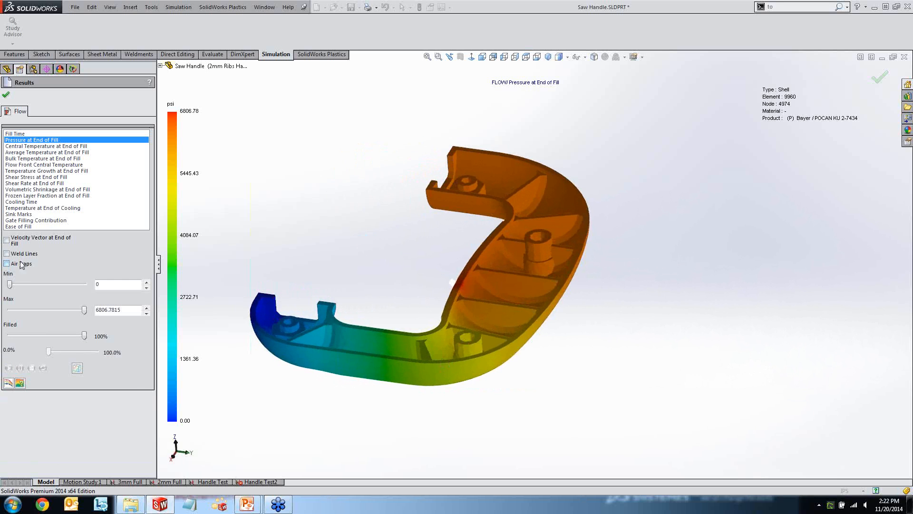
Display the Sink Marks result and examine it on the handle's outer surface and along the interior ribs.
{"action": "left_click", "coordinate": [27, 215]}
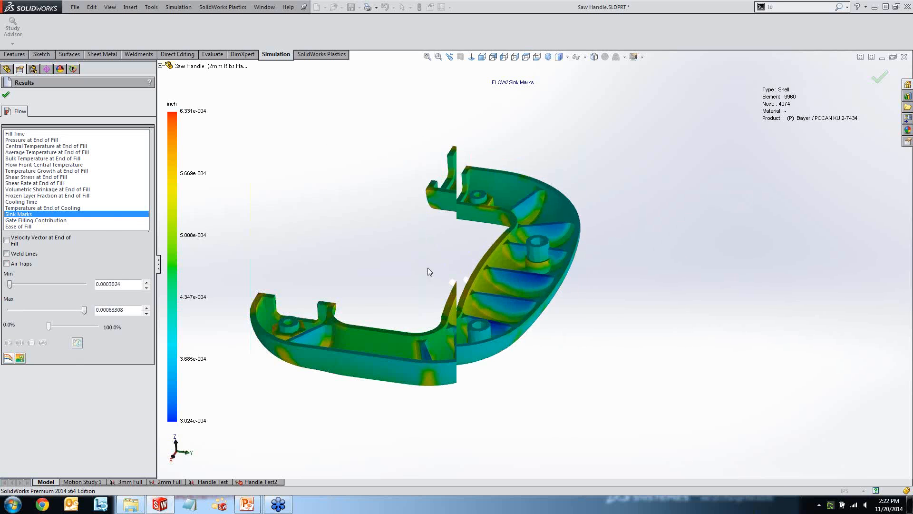
{"action": "middle_click_drag", "start_coordinate": [427, 269], "coordinate": [349, 166]}
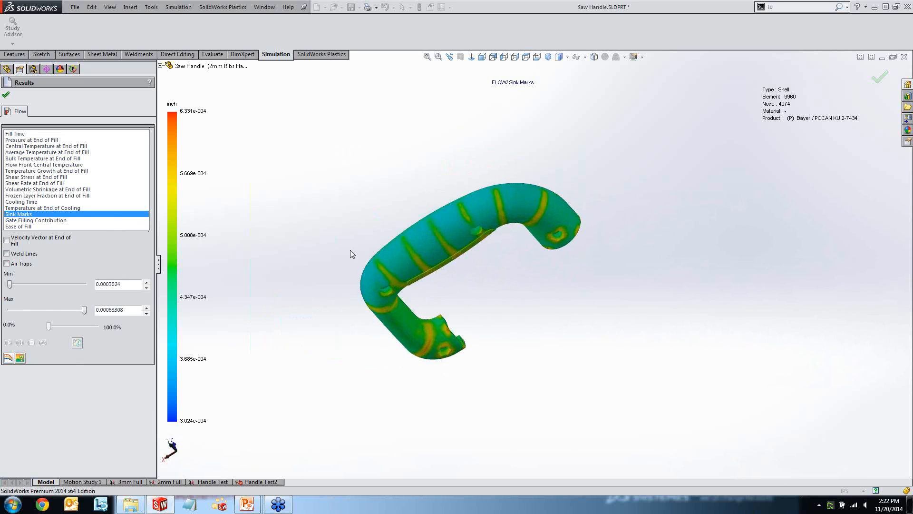
{"action": "middle_click_drag", "start_coordinate": [350, 249], "coordinate": [336, 201]}
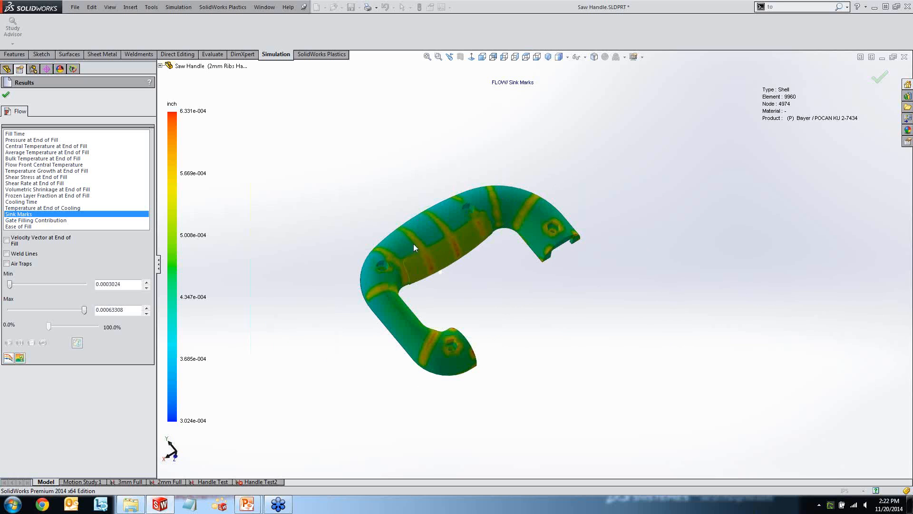
{"action": "middle_click_drag", "start_coordinate": [349, 274], "coordinate": [515, 137]}
{"action": "scroll", "coordinate": [492, 227], "scroll_direction": "down", "scroll_amount": 2}
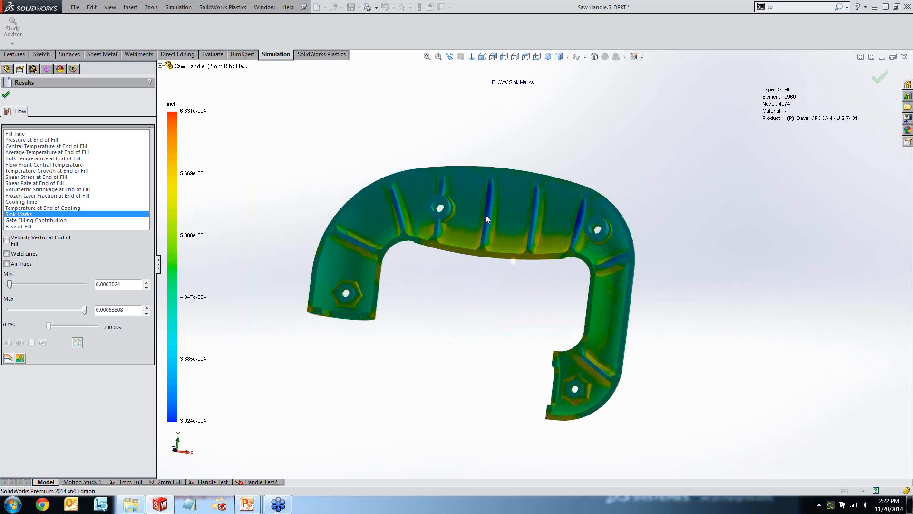
{"action": "scroll", "coordinate": [495, 215], "scroll_direction": "down", "scroll_amount": 4}
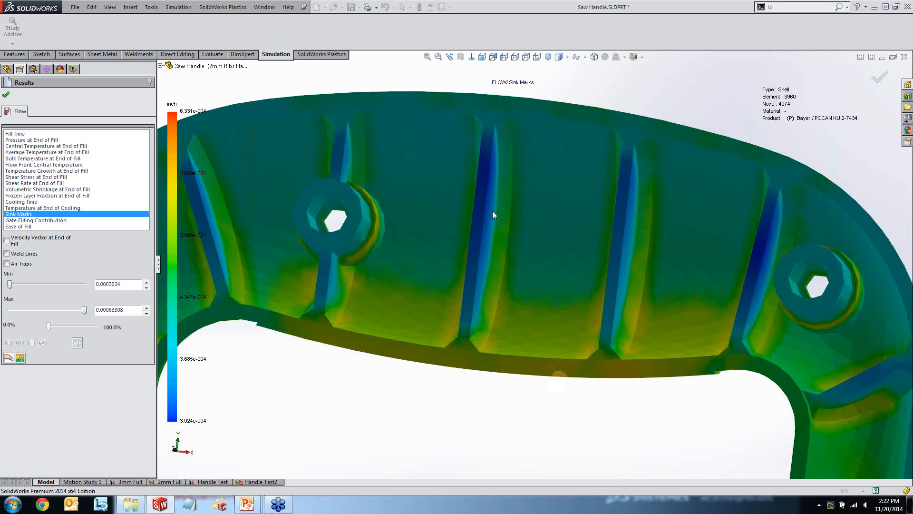
{"action": "scroll", "coordinate": [522, 255], "scroll_direction": "up", "scroll_amount": 6}
{"action": "middle_click_drag", "start_coordinate": [522, 255], "coordinate": [376, 142]}
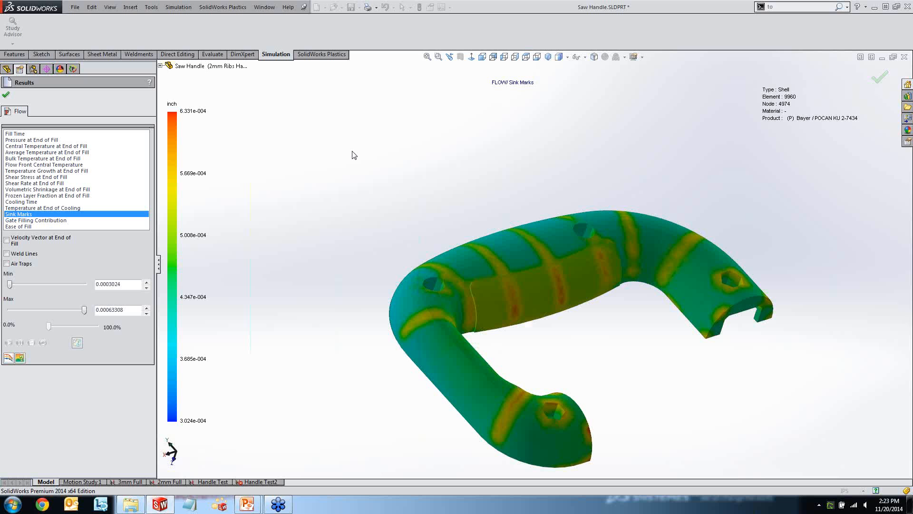
{"action": "middle_click_drag", "start_coordinate": [356, 140], "coordinate": [564, 312]}
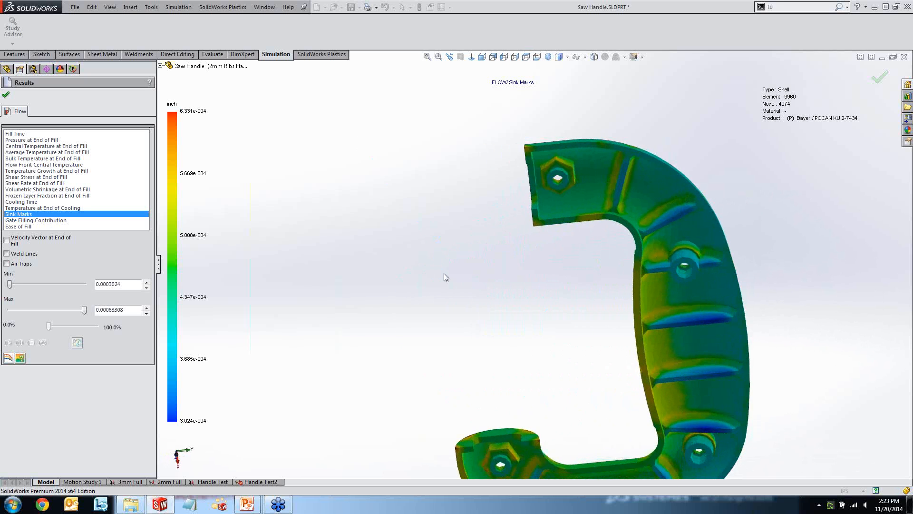
{"action": "scroll", "coordinate": [412, 262], "scroll_direction": "up", "scroll_amount": 2}
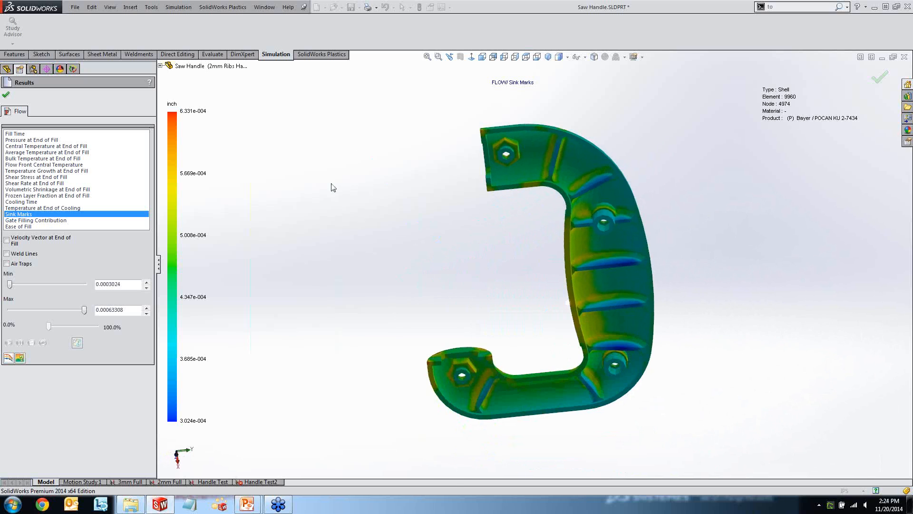